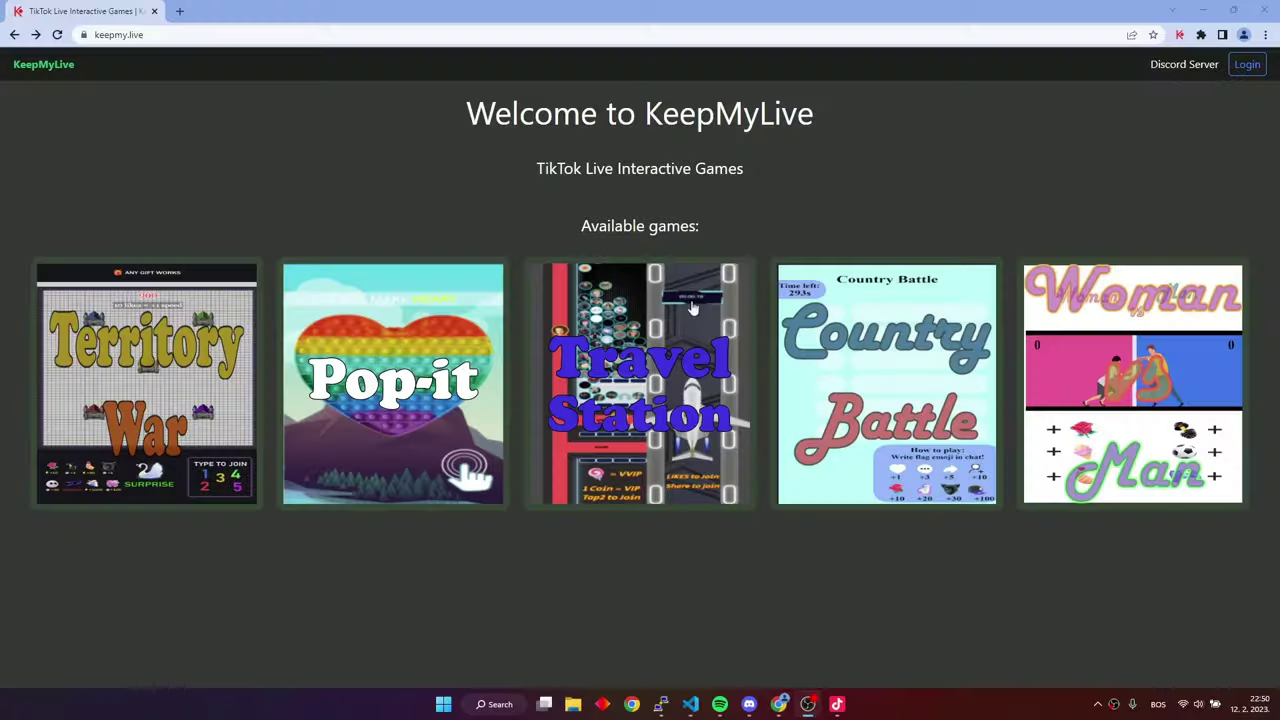
Register a new KeepMyLive account with a username, e-mail address and password, passing reCAPTCHA
{"action": "left_click", "coordinate": [1247, 64]}
{"action": "left_click", "coordinate": [687, 337]}
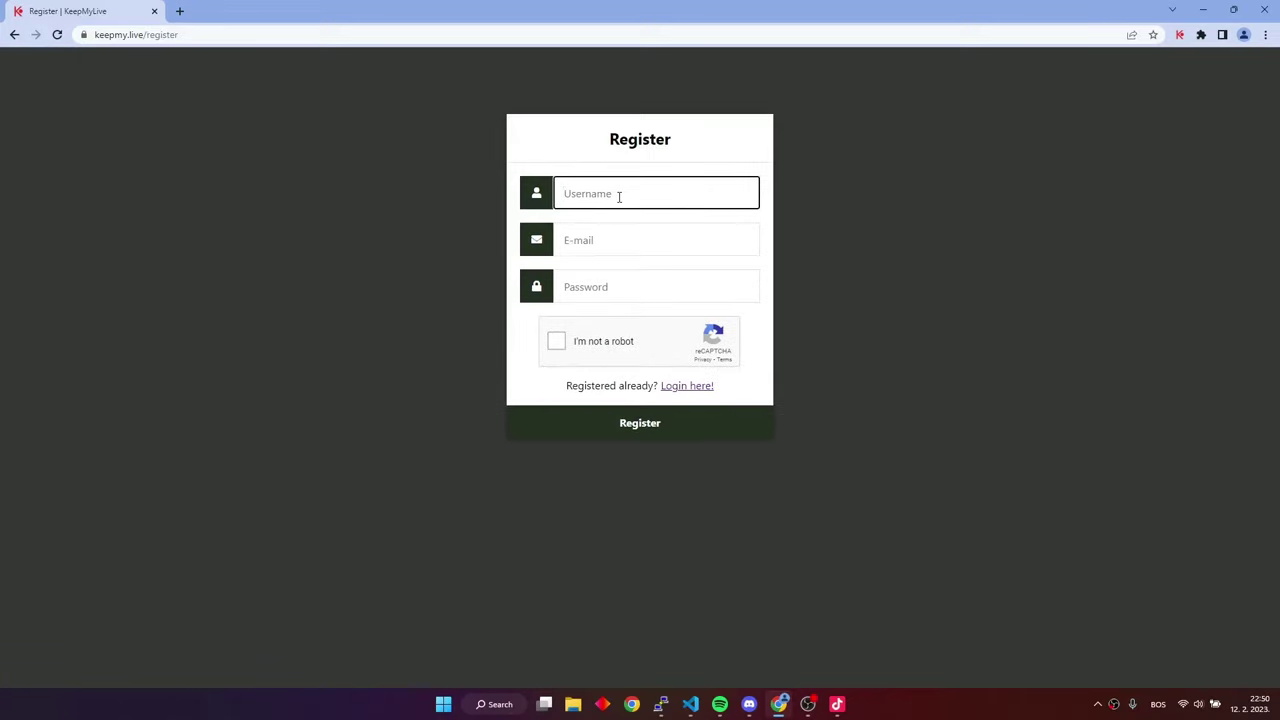
{"action": "type", "text": "ttkml322"}
{"action": "key", "text": "Tab"}
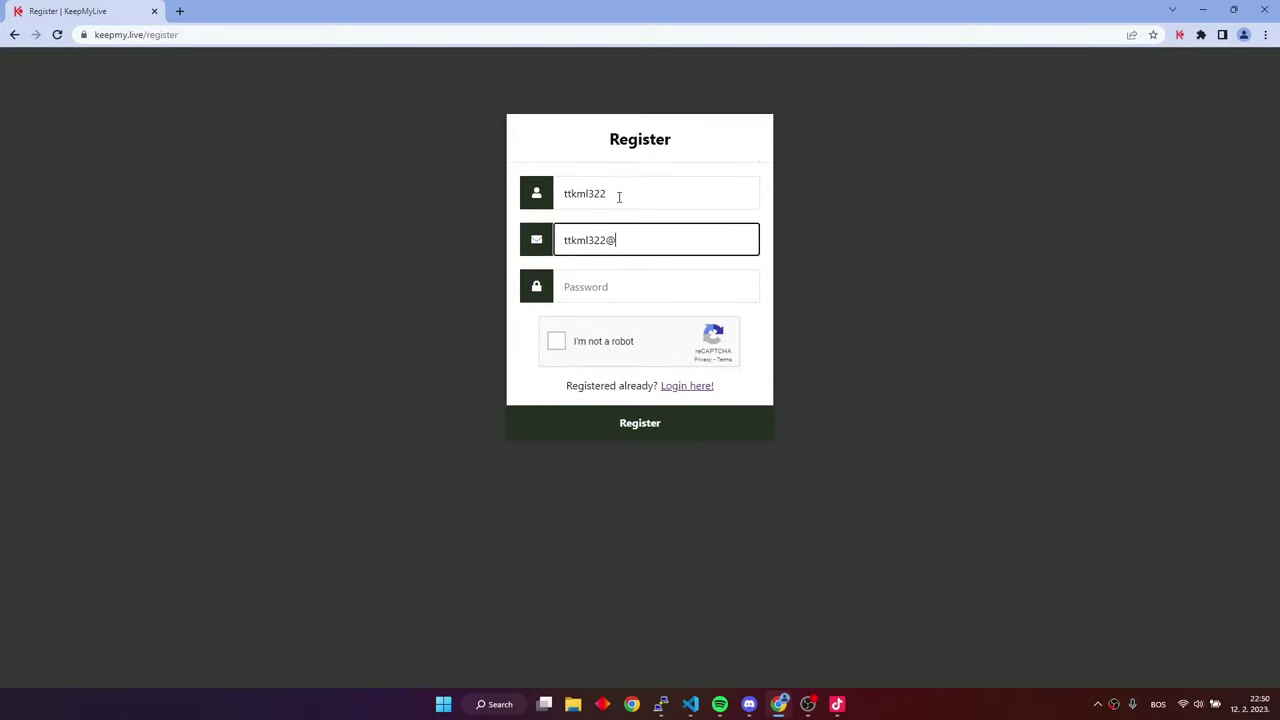
{"action": "key", "text": "Tab"}
{"action": "type", "text": "*********"}
{"action": "left_click", "coordinate": [556, 341]}
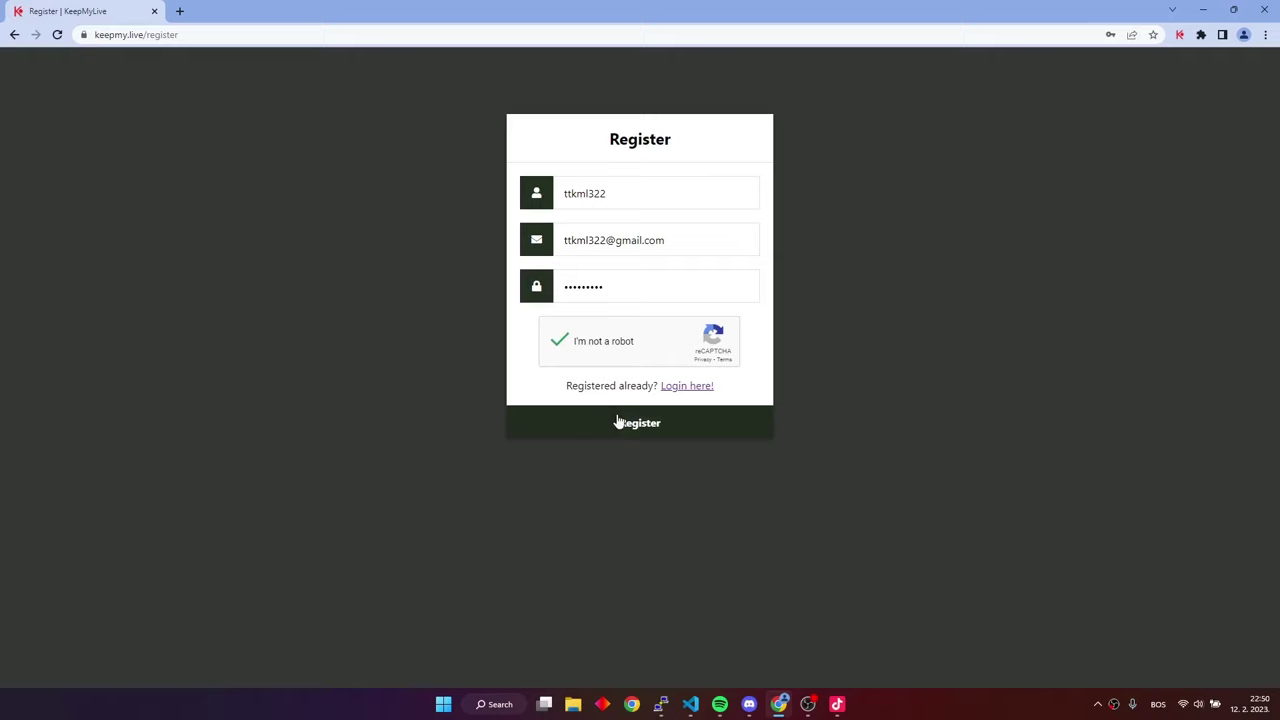
{"action": "left_click", "coordinate": [617, 422]}
Log in to KeepMyLive with the new account's password, passing the captcha
{"action": "left_click", "coordinate": [649, 243]}
{"action": "type", "text": "*********"}
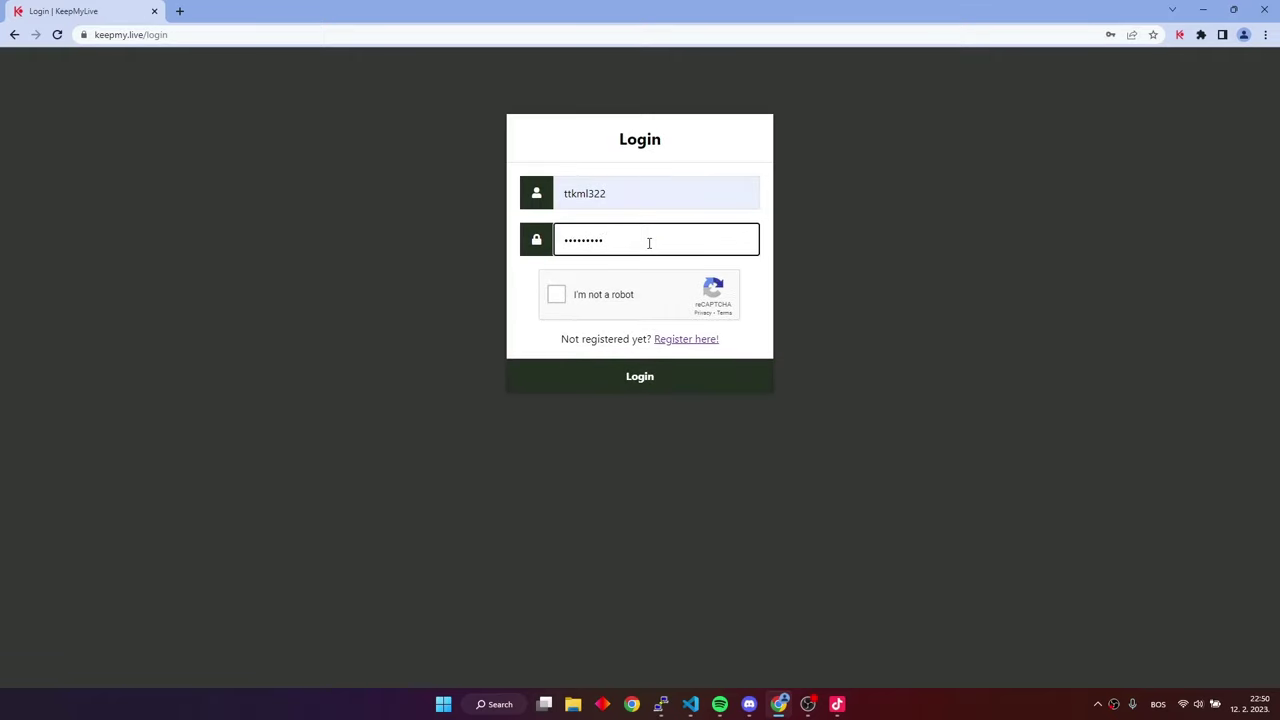
{"action": "left_click", "coordinate": [556, 294]}
{"action": "left_click", "coordinate": [615, 378]}
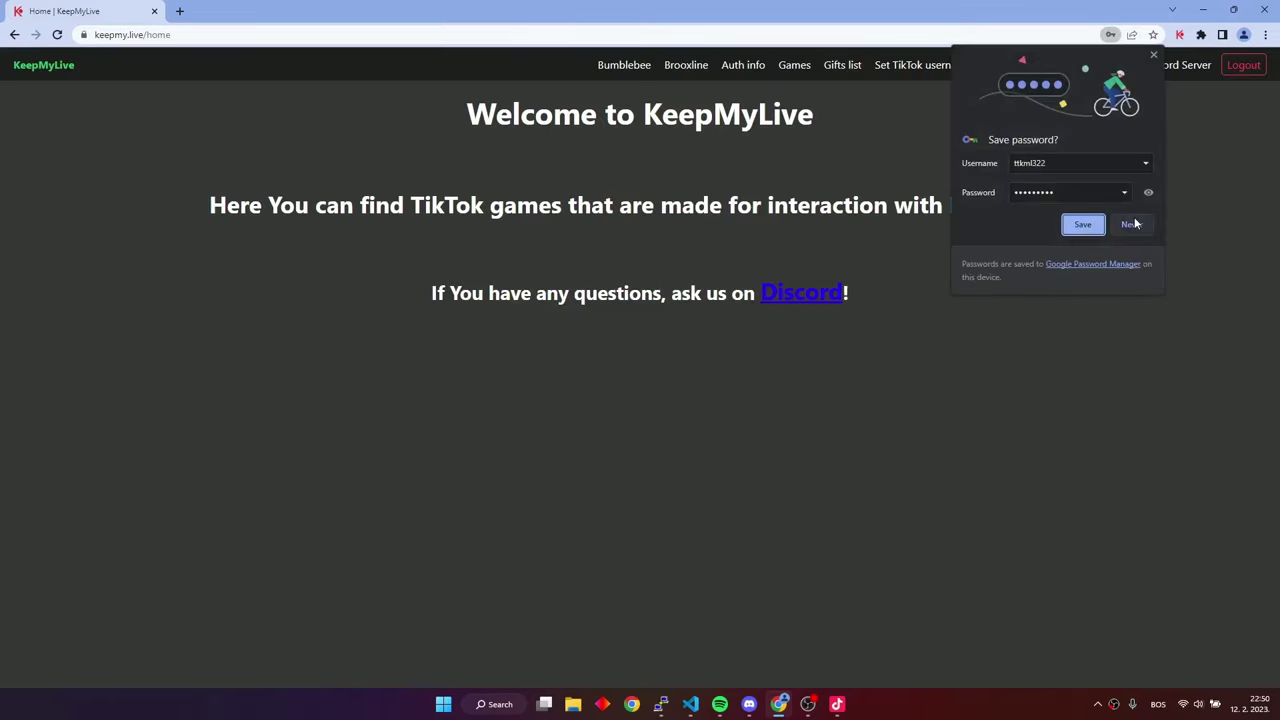
Dismiss the save-password prompt and download brooxline-win.exe from the Brooxline Release 5.0 page
{"action": "left_click", "coordinate": [1082, 224]}
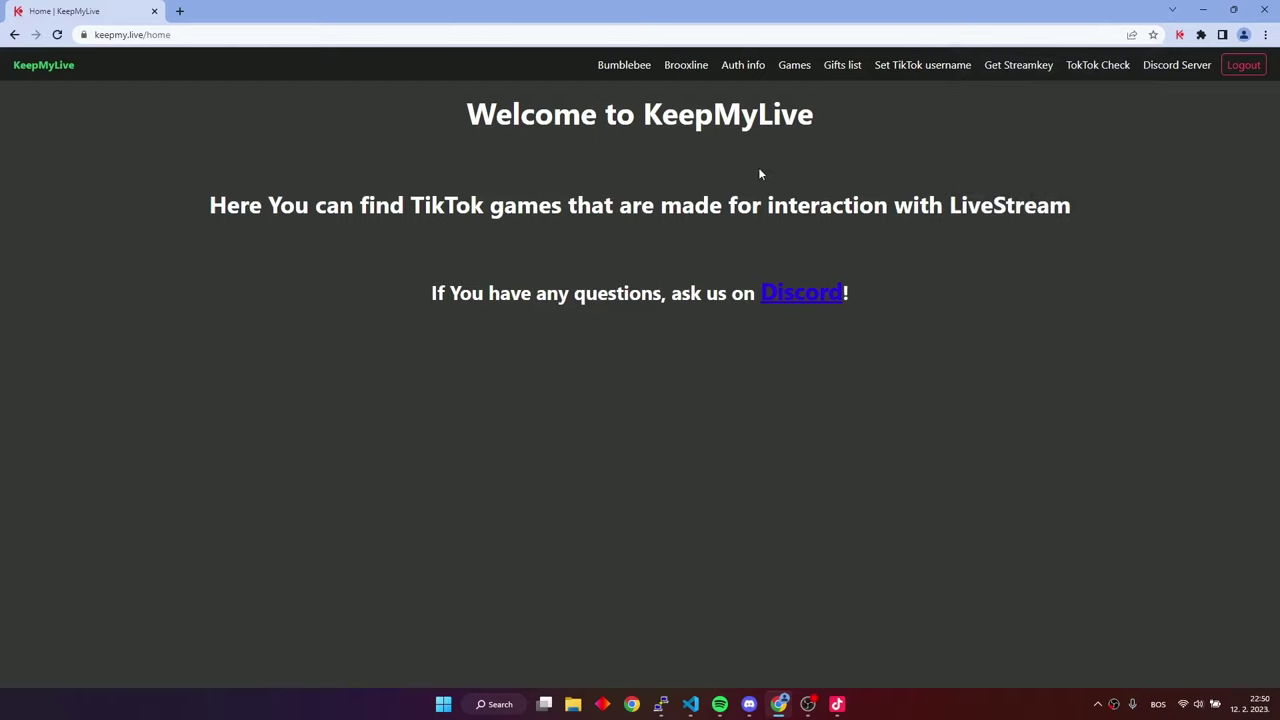
{"action": "left_click", "coordinate": [684, 72]}
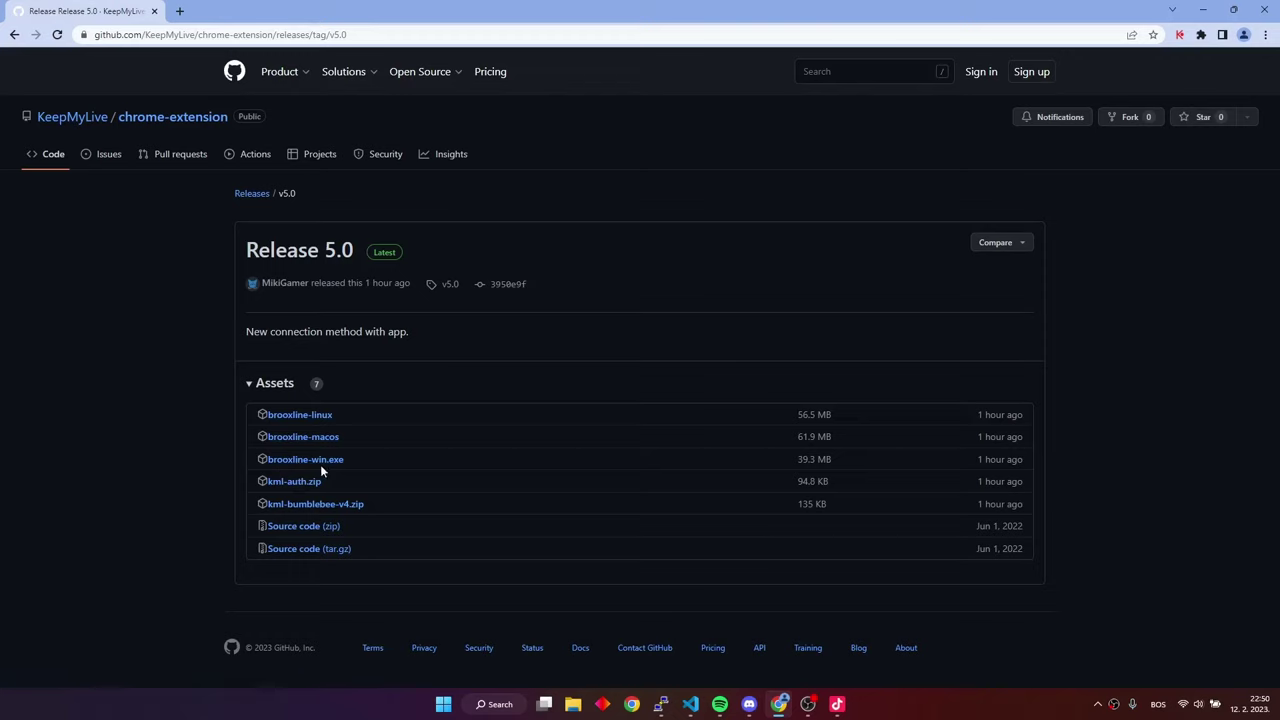
{"action": "left_click", "coordinate": [312, 466]}
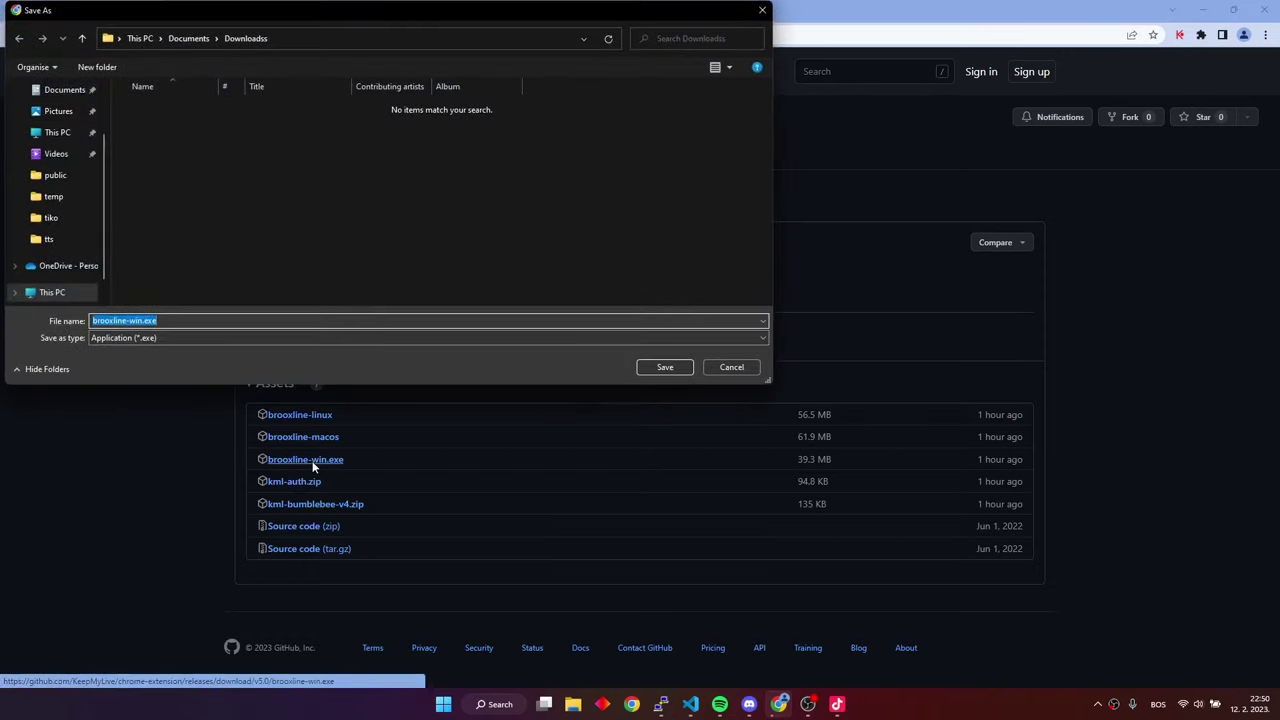
Save brooxline-win.exe to Downloads and keep it despite the dangerous-download warning
{"action": "left_click", "coordinate": [664, 367]}
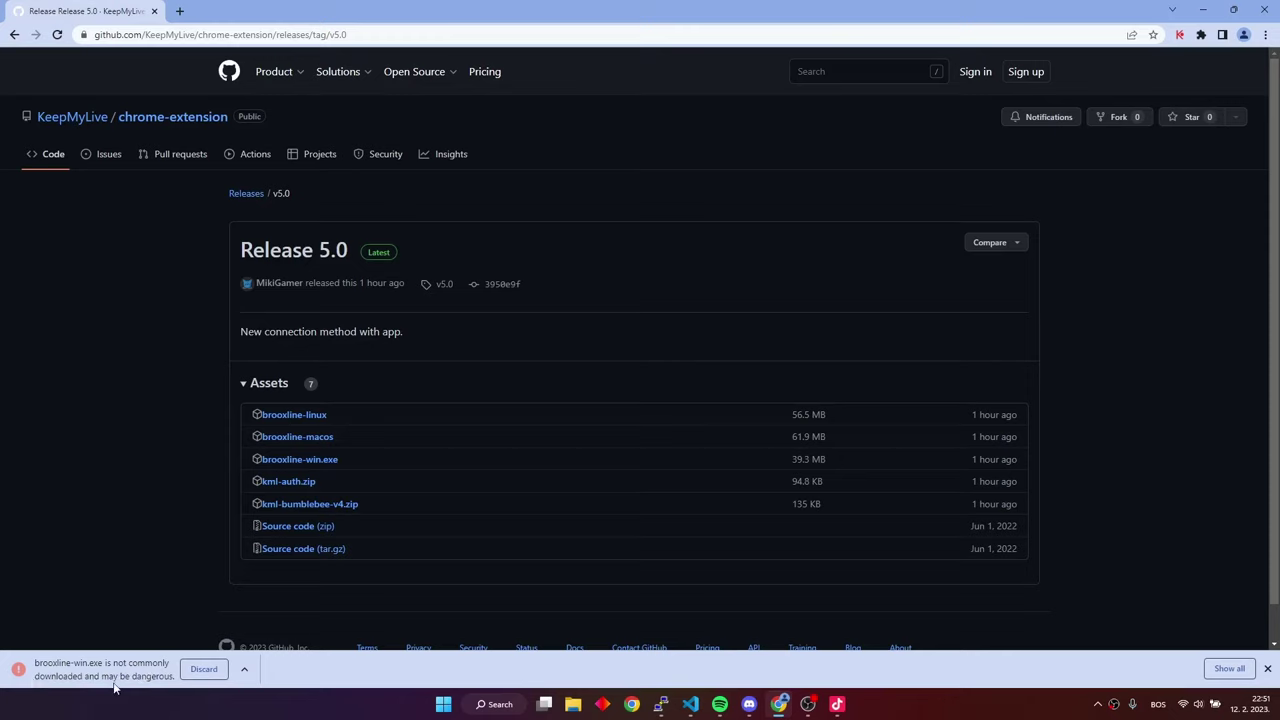
{"action": "left_click", "coordinate": [244, 671]}
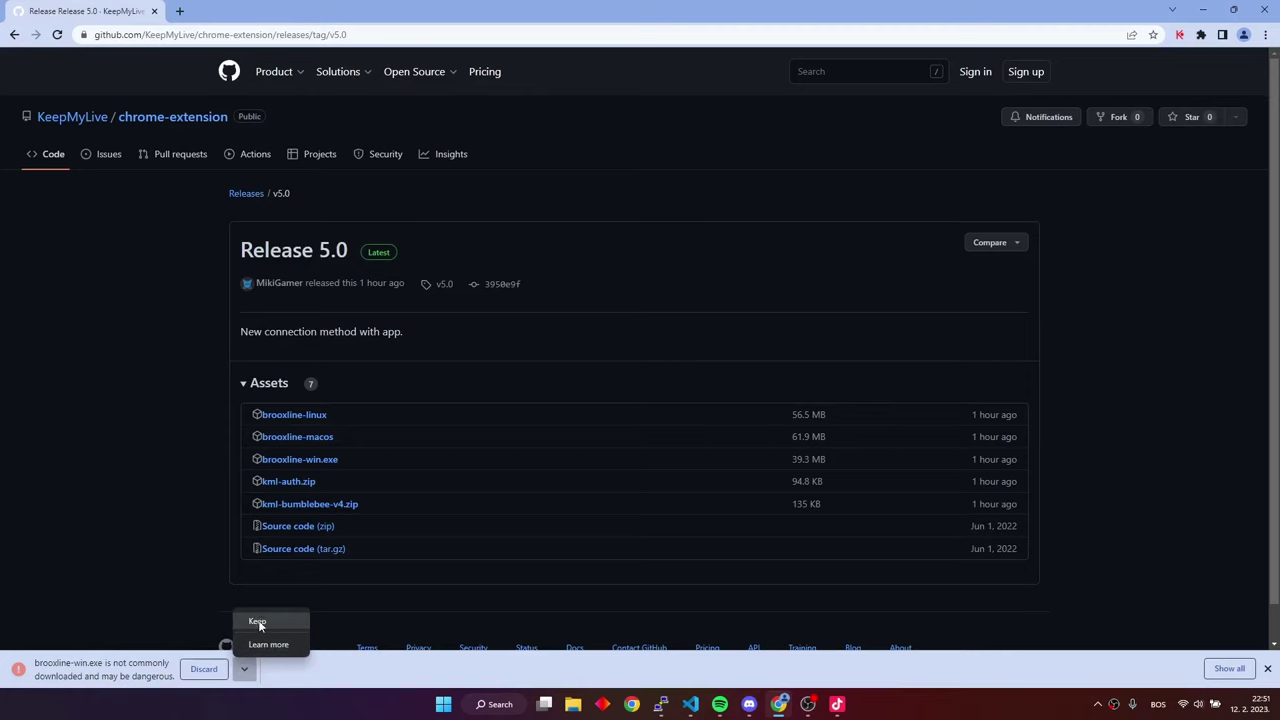
{"action": "left_click", "coordinate": [259, 622]}
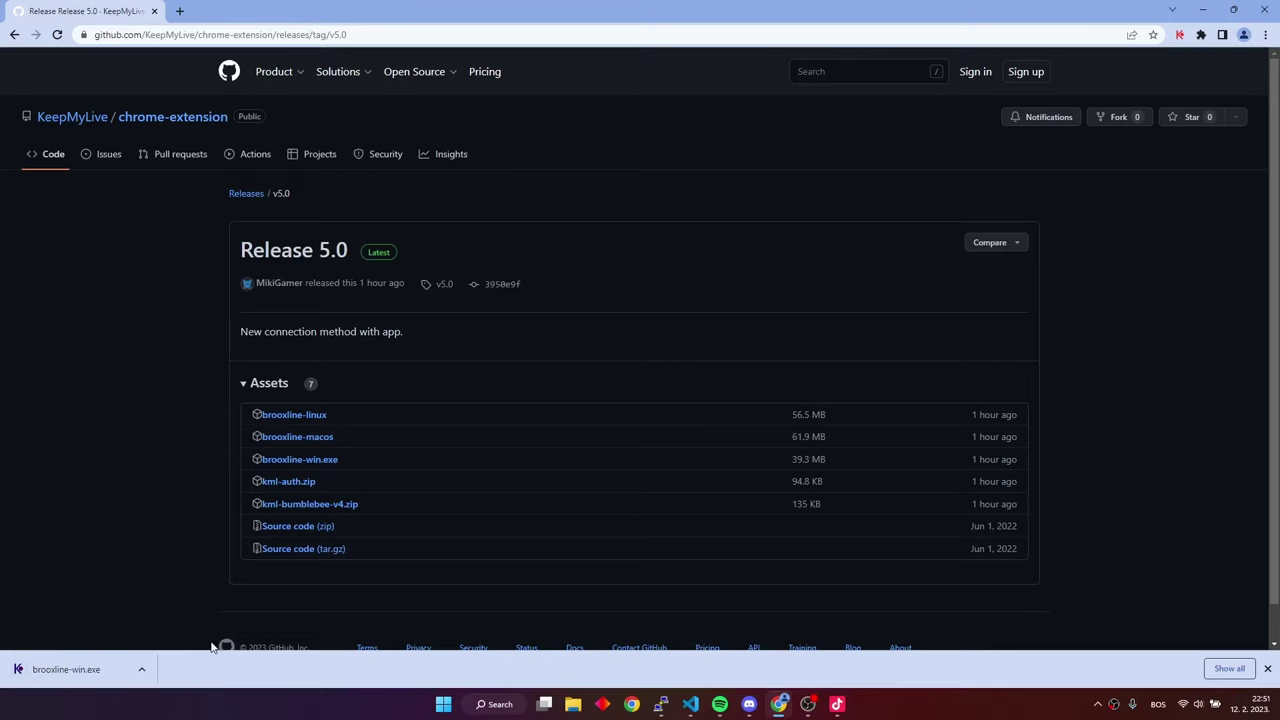
Reveal the finished brooxline-win.exe download in its folder, then close that Explorer window
{"action": "left_click", "coordinate": [141, 669]}
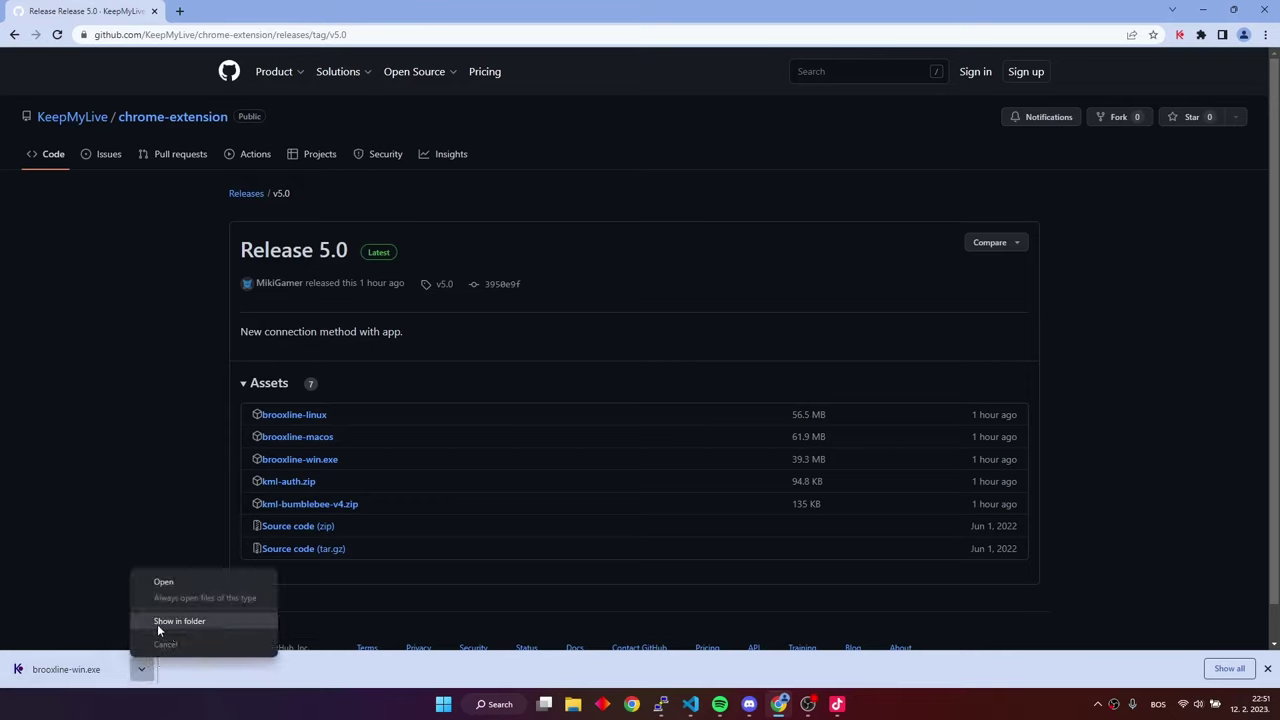
{"action": "left_click", "coordinate": [185, 622]}
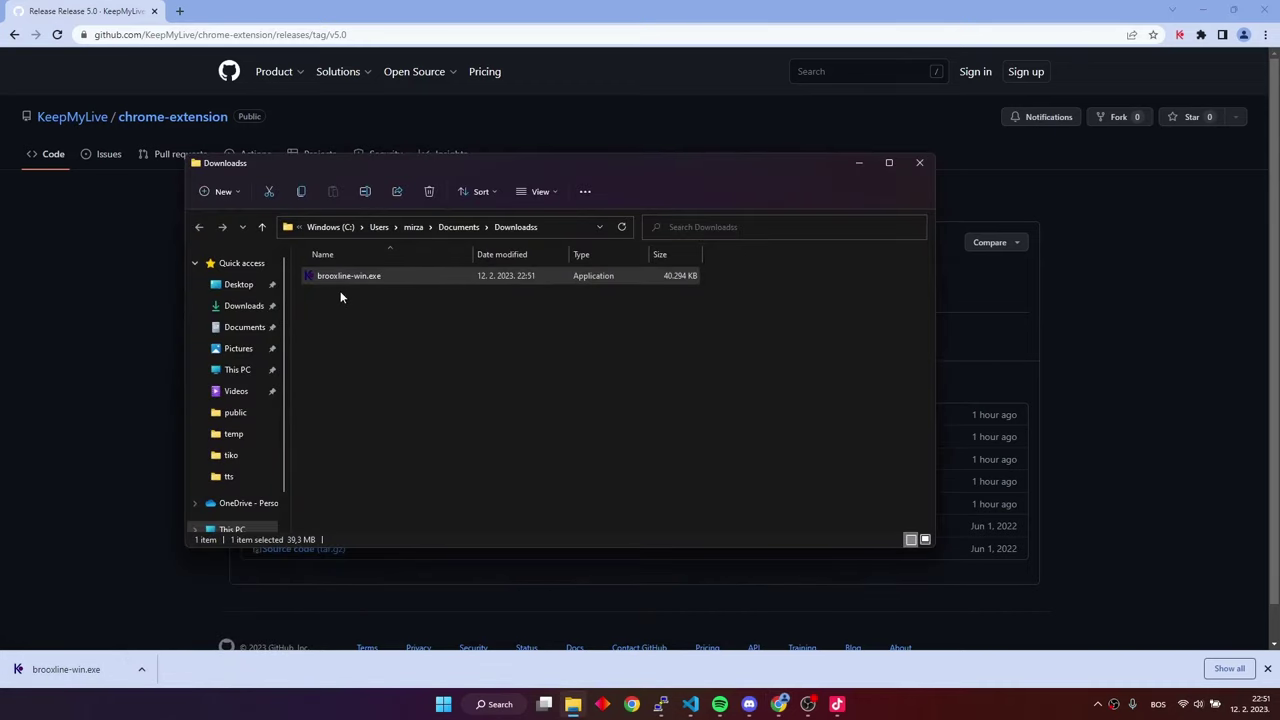
{"action": "left_click", "coordinate": [150, 220]}
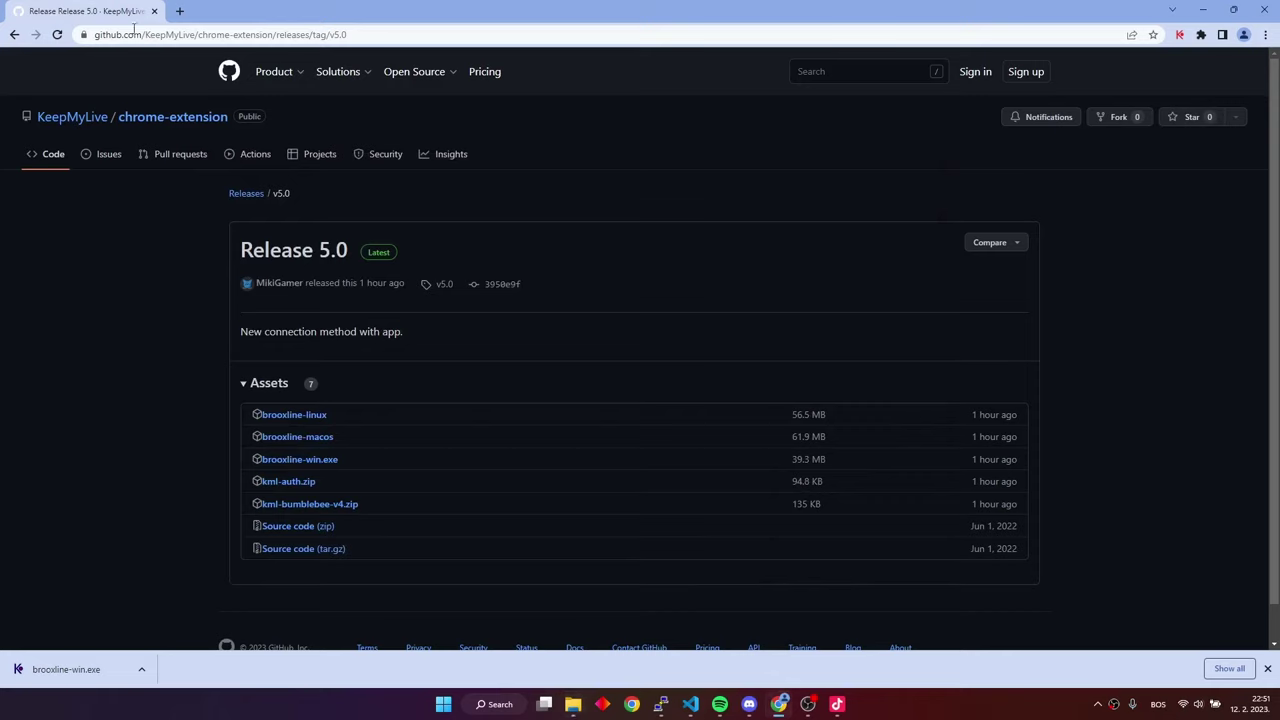
Go back to keepmy.live/home and open the Auth info page with the User ID and Token
{"action": "left_click", "coordinate": [15, 35]}
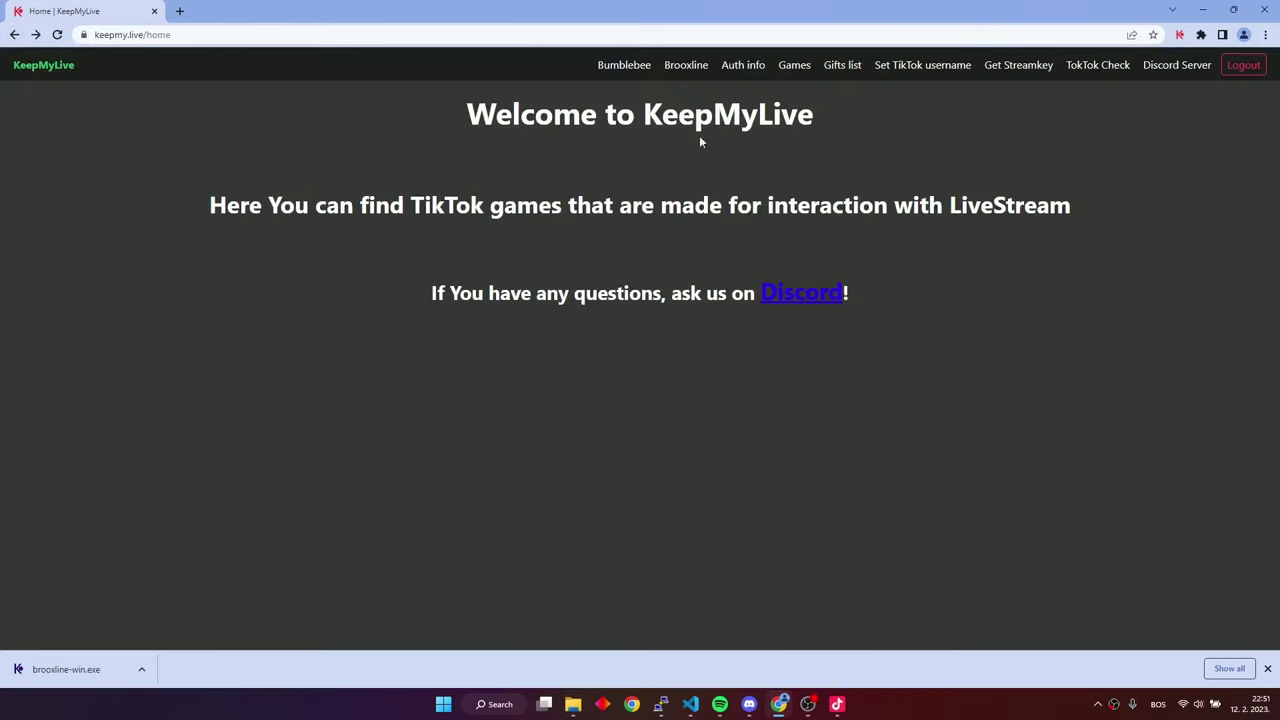
{"action": "left_click", "coordinate": [743, 68]}
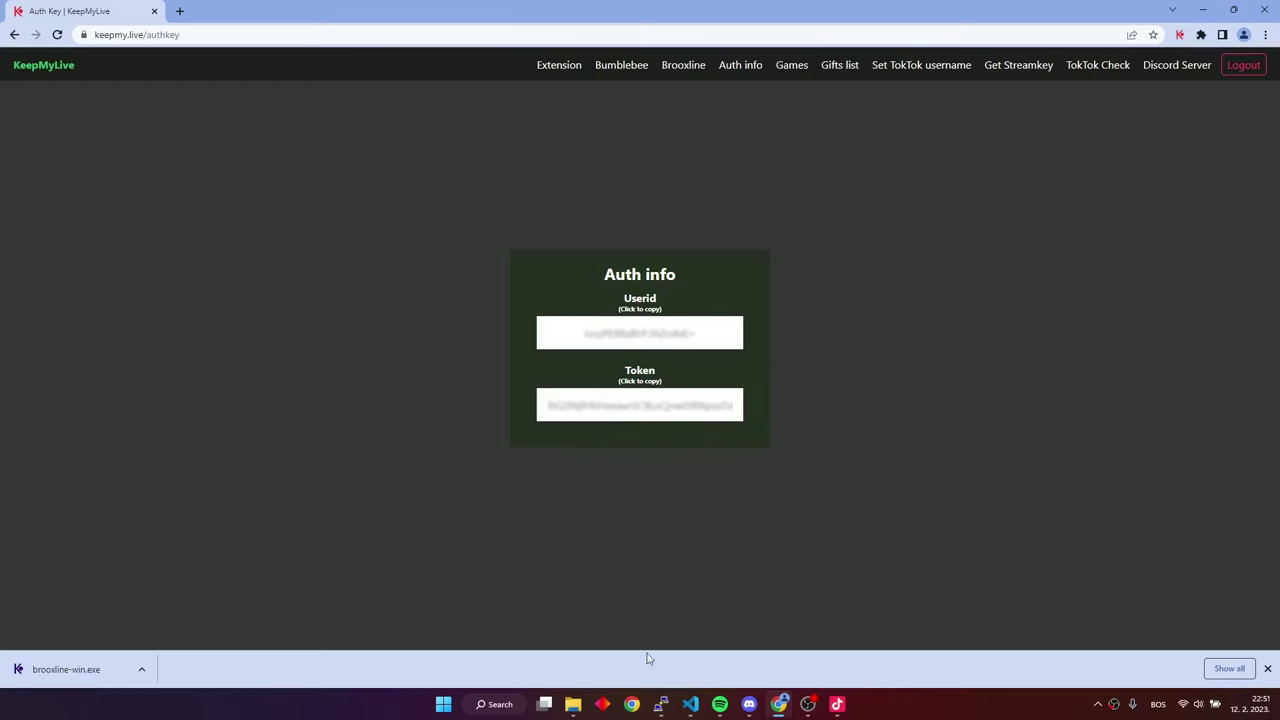
Run brooxline-win.exe from Downloads, choosing More info and Run anyway at the SmartScreen warning
{"action": "left_click", "coordinate": [573, 704]}
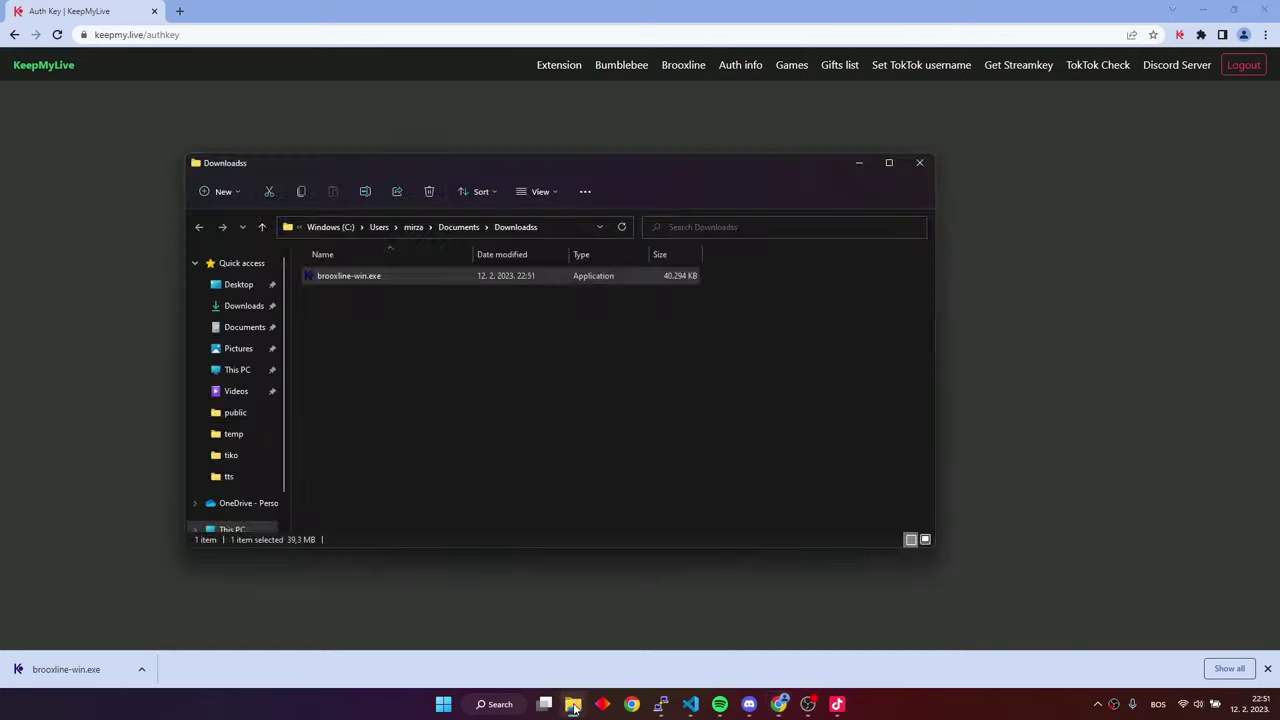
{"action": "double_click", "coordinate": [364, 278]}
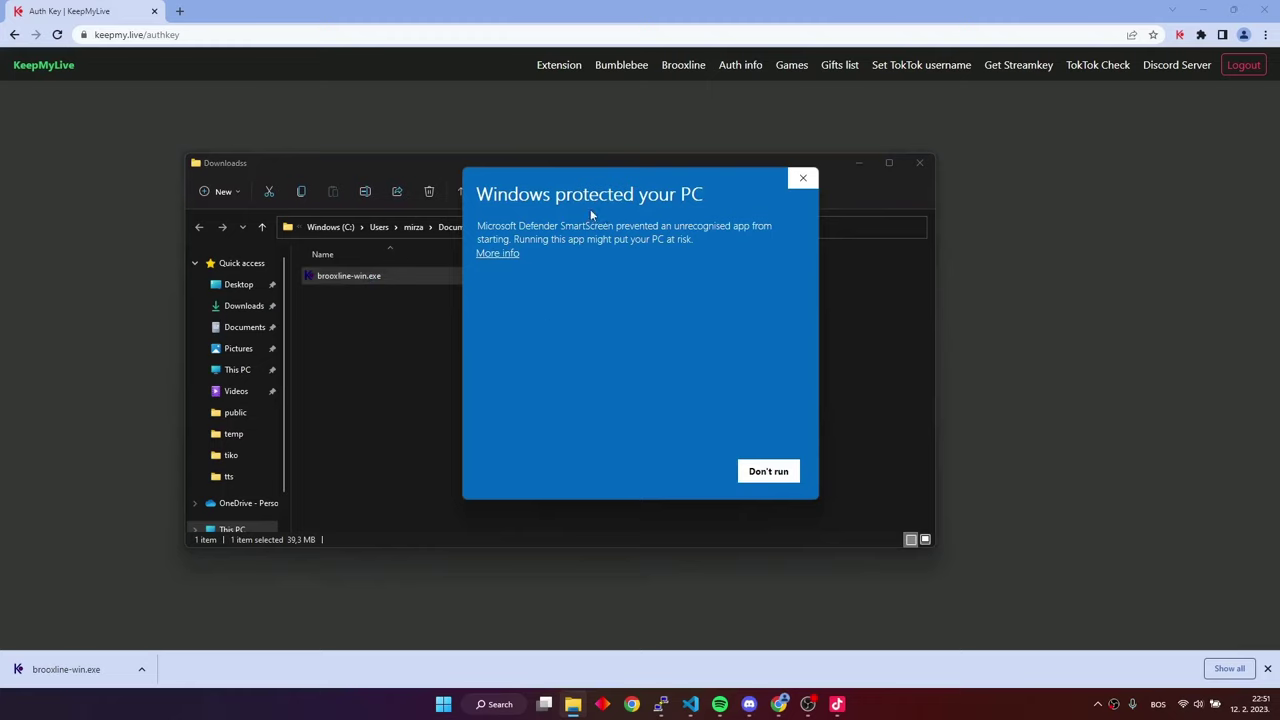
{"action": "left_click", "coordinate": [498, 256]}
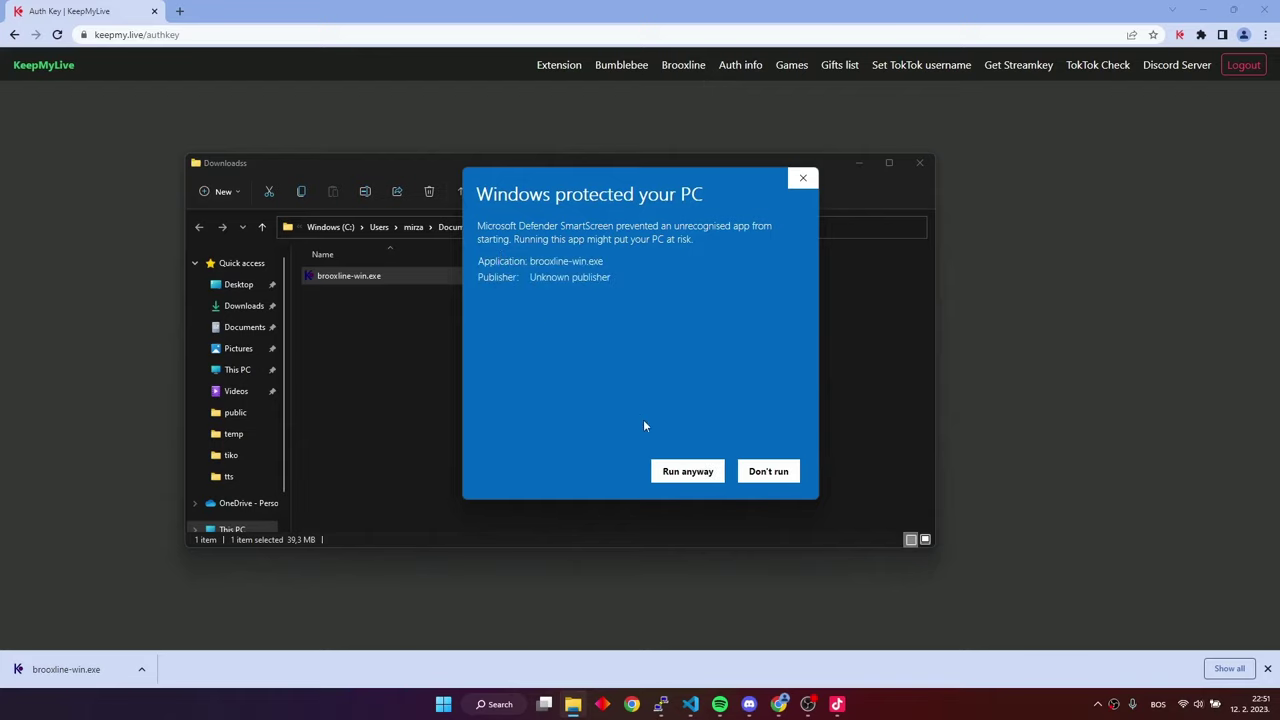
{"action": "left_click", "coordinate": [688, 472]}
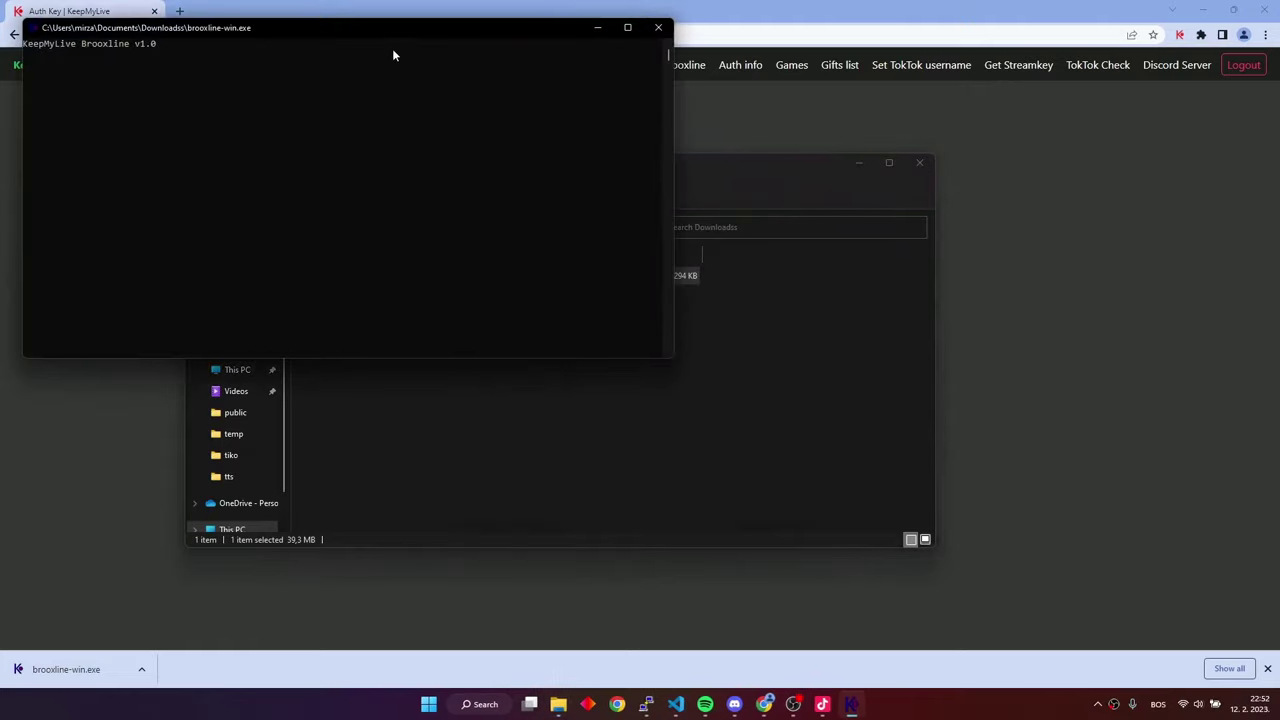
Enter the TikTok username with the username command in the Brooxline console, then run help
{"action": "left_click_drag", "start_coordinate": [377, 28], "coordinate": [717, 248]}
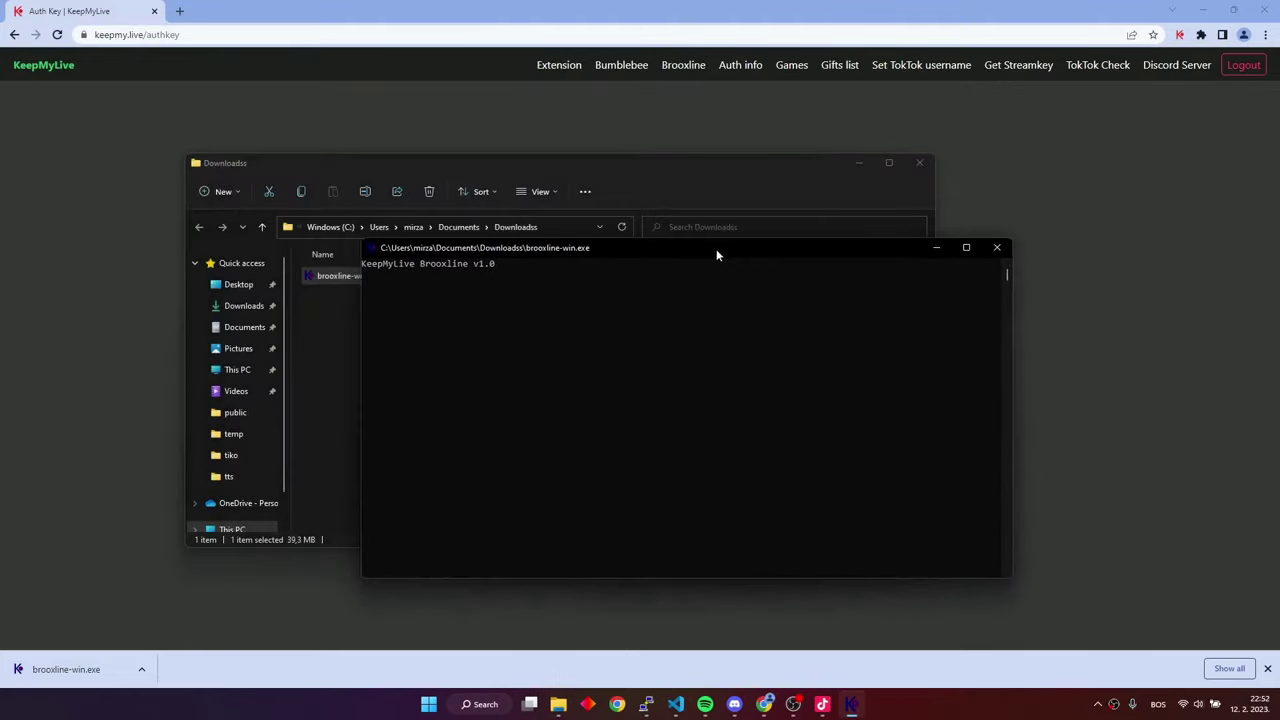
{"action": "left_click", "coordinate": [859, 163]}
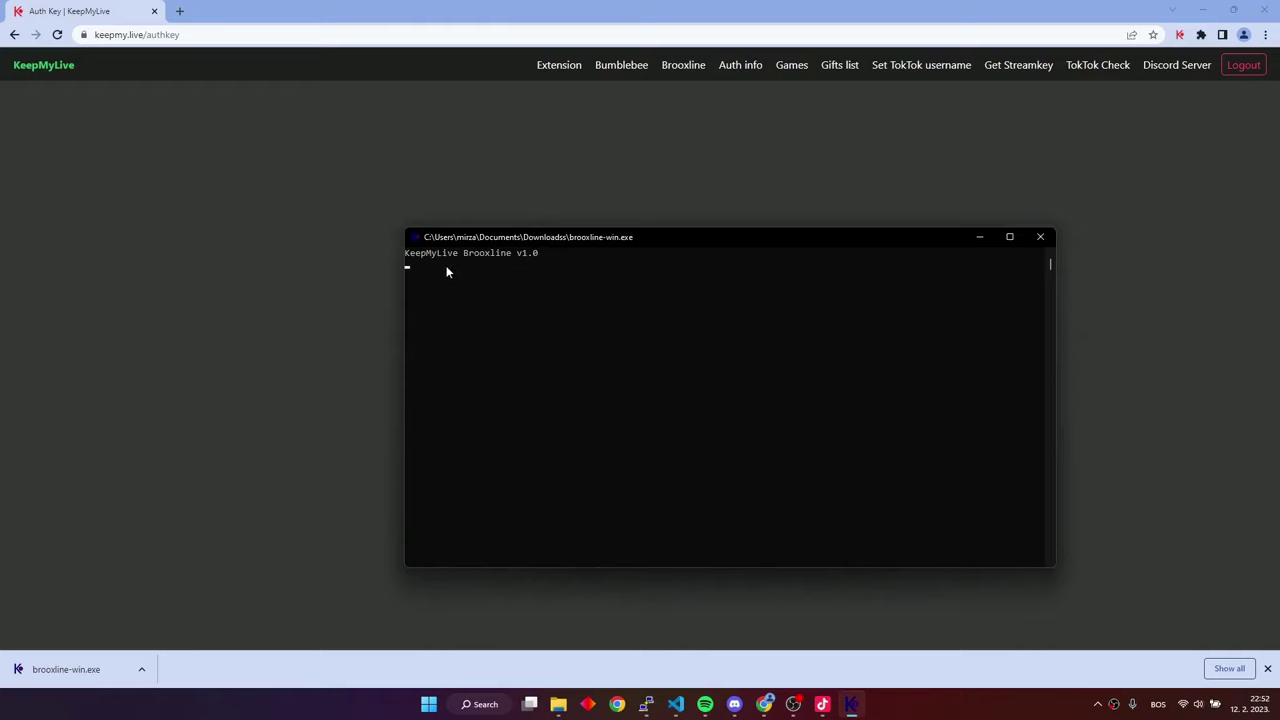
{"action": "type", "text": "username keepmy.live"}
{"action": "key", "text": "Return"}
{"action": "type", "text": "help"}
{"action": "key", "text": "Return"}
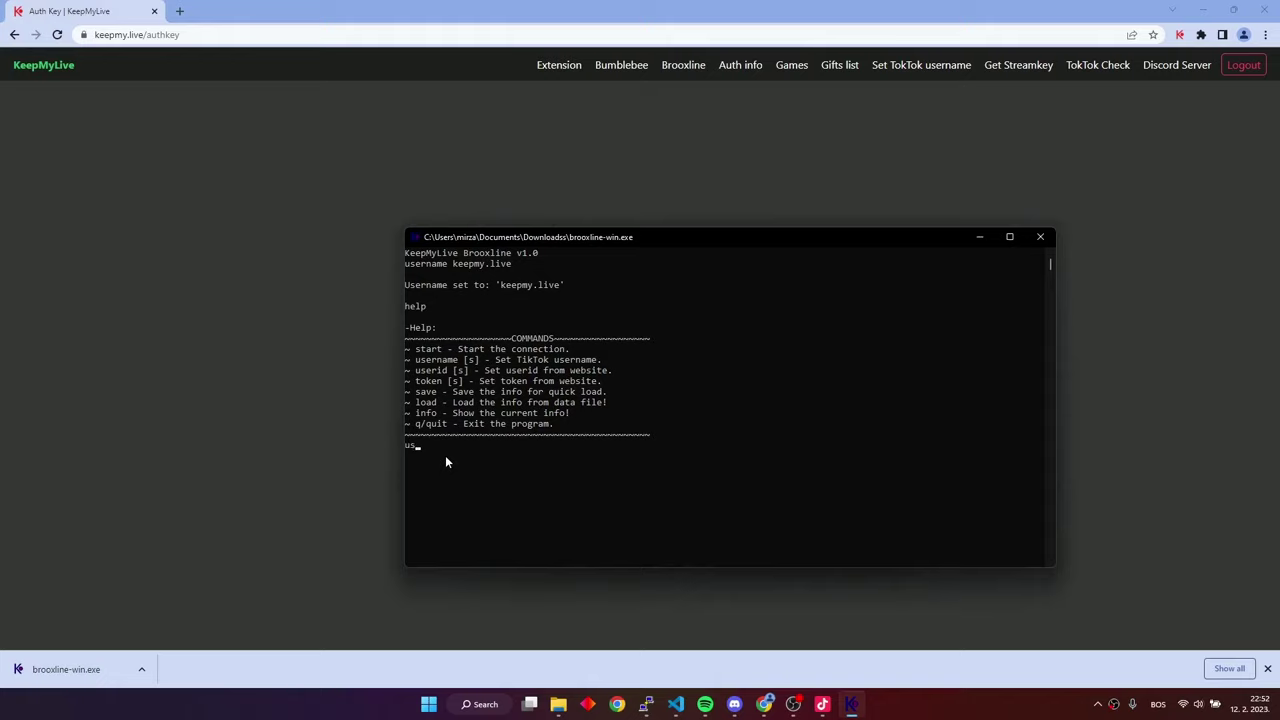
Copy the User ID from Auth info and paste it into Brooxline's userid command
{"action": "left_click", "coordinate": [377, 420]}
{"action": "left_click", "coordinate": [639, 335]}
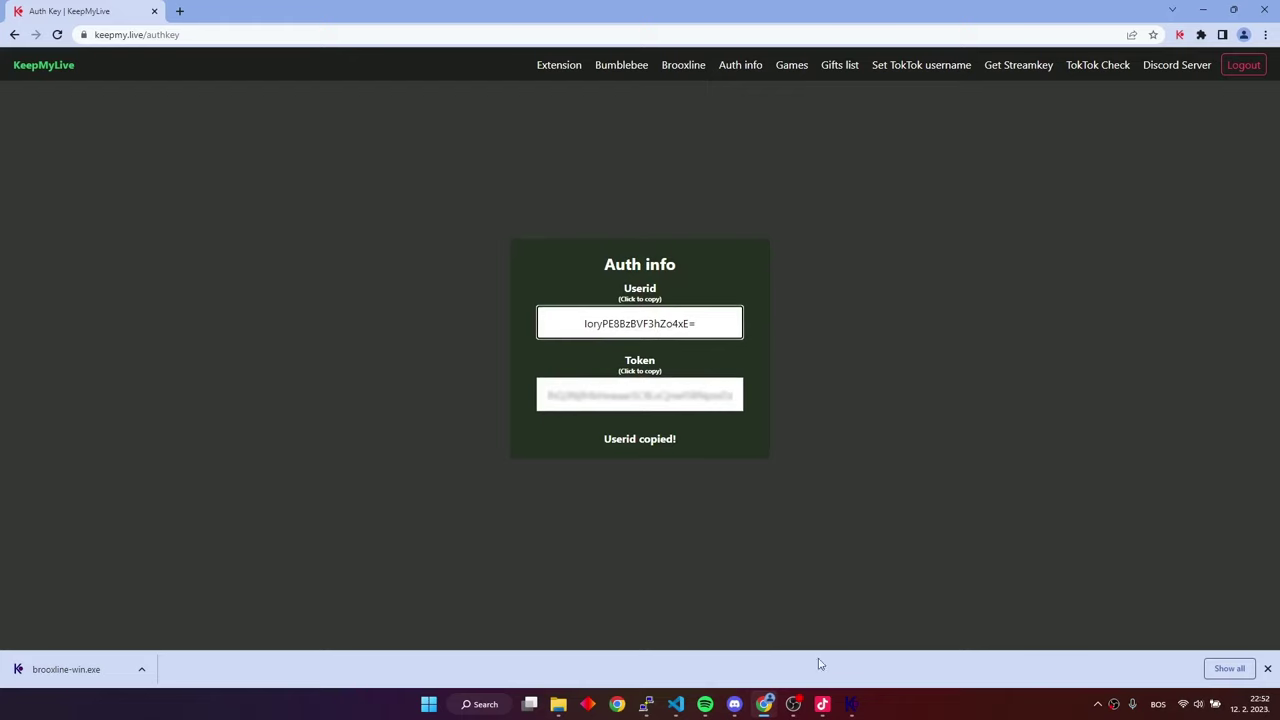
{"action": "left_click", "coordinate": [851, 704]}
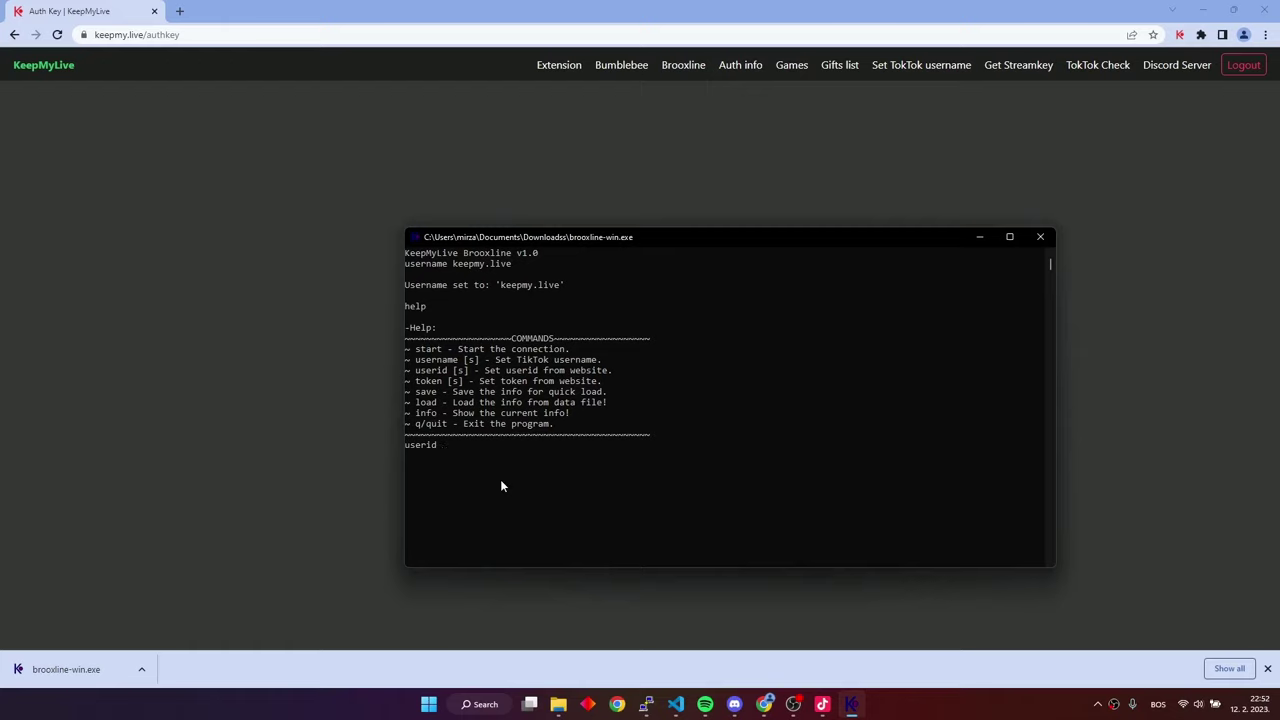
{"action": "type", "text": "IoryPE8BzBVF3hZo4xE="}
{"action": "key", "text": "Return"}
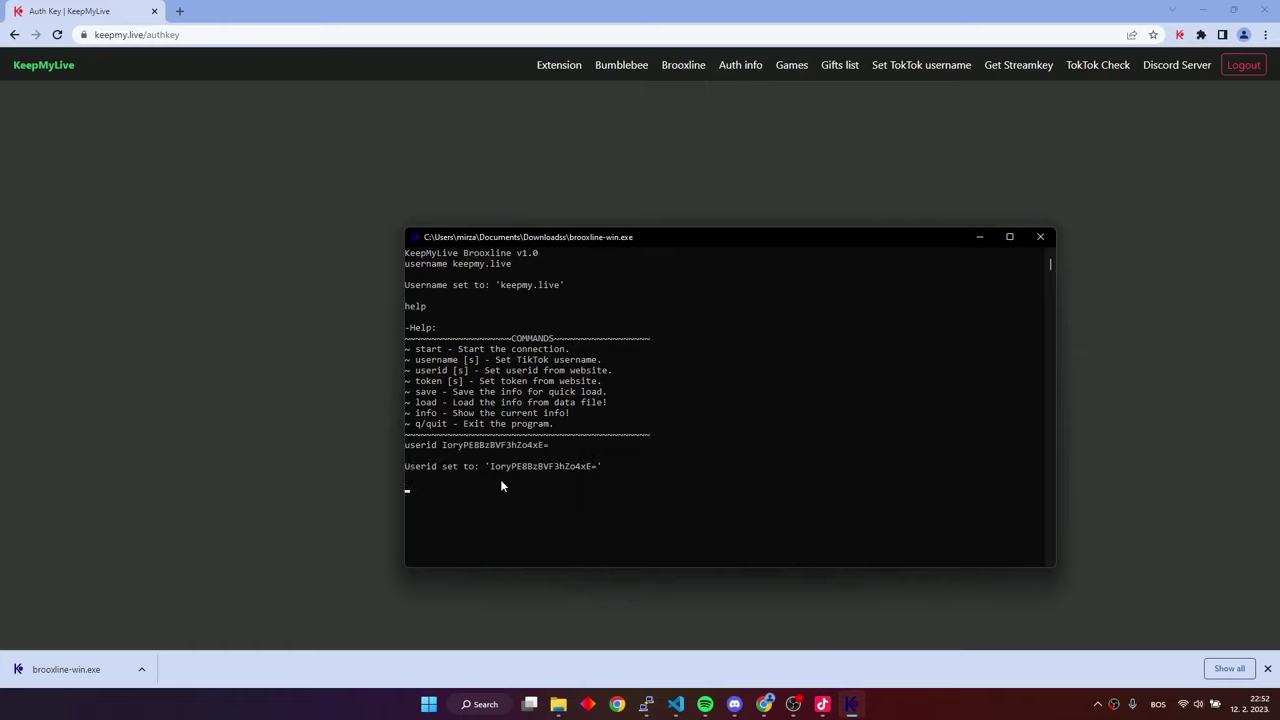
Copy the Token from Auth info and submit it with Brooxline's token command
{"action": "left_click", "coordinate": [386, 483]}
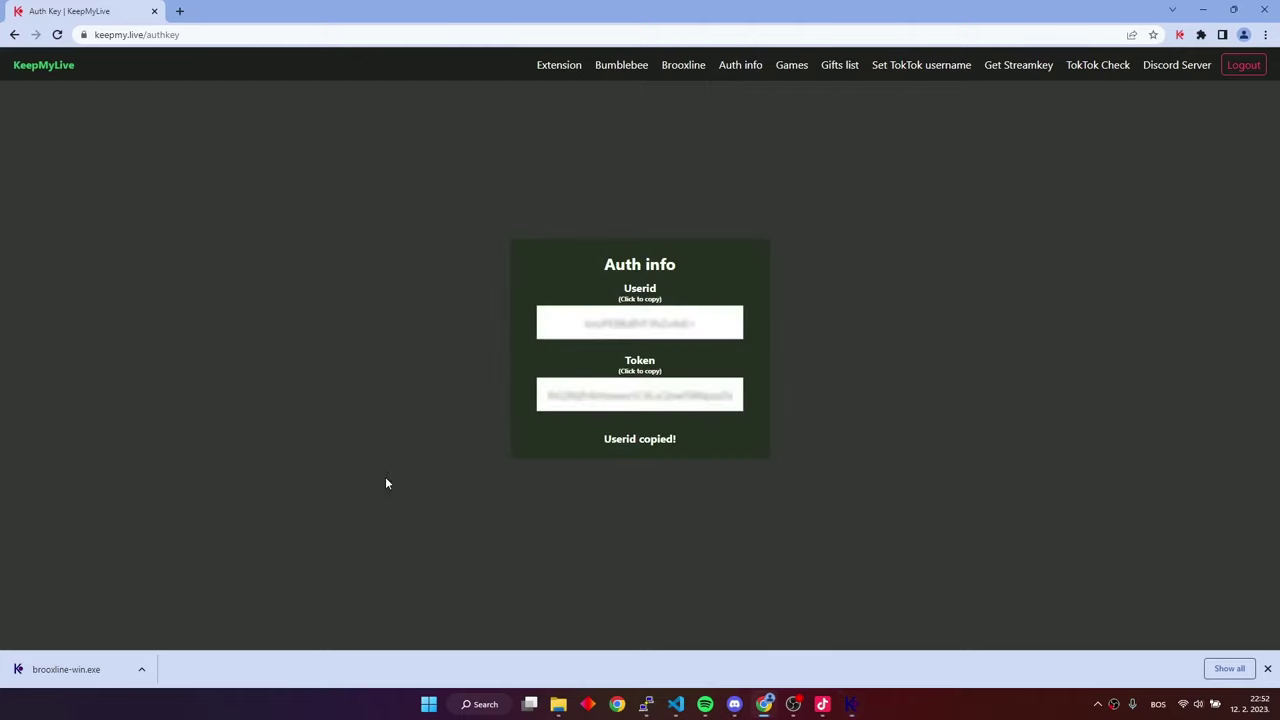
{"action": "left_click", "coordinate": [663, 400]}
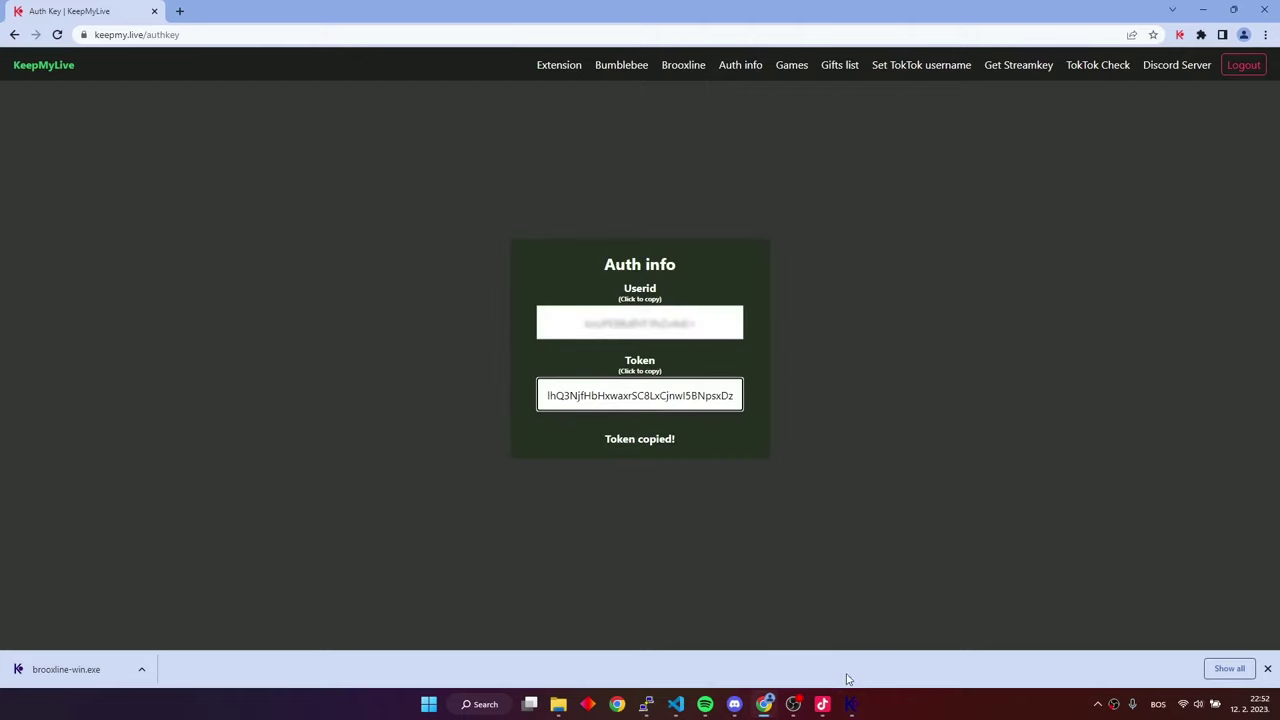
{"action": "left_click", "coordinate": [850, 704]}
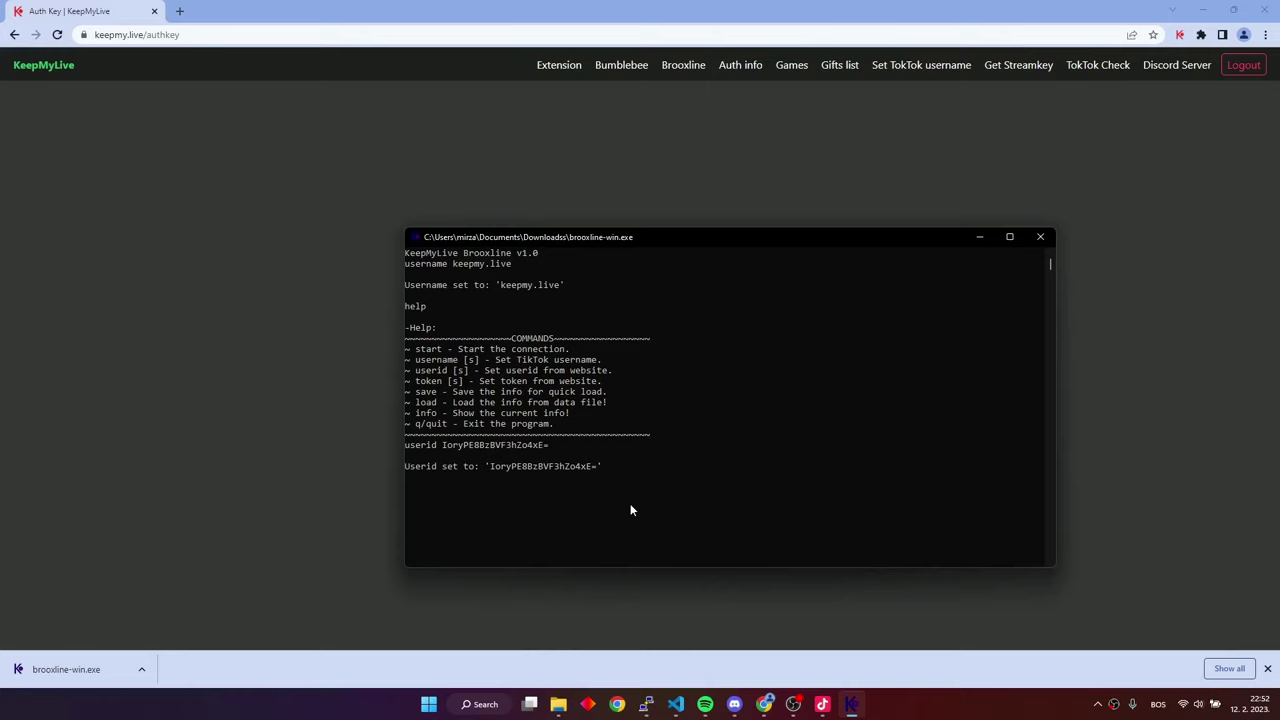
{"action": "type", "text": "token"}
{"action": "key", "text": "ctrl+v"}
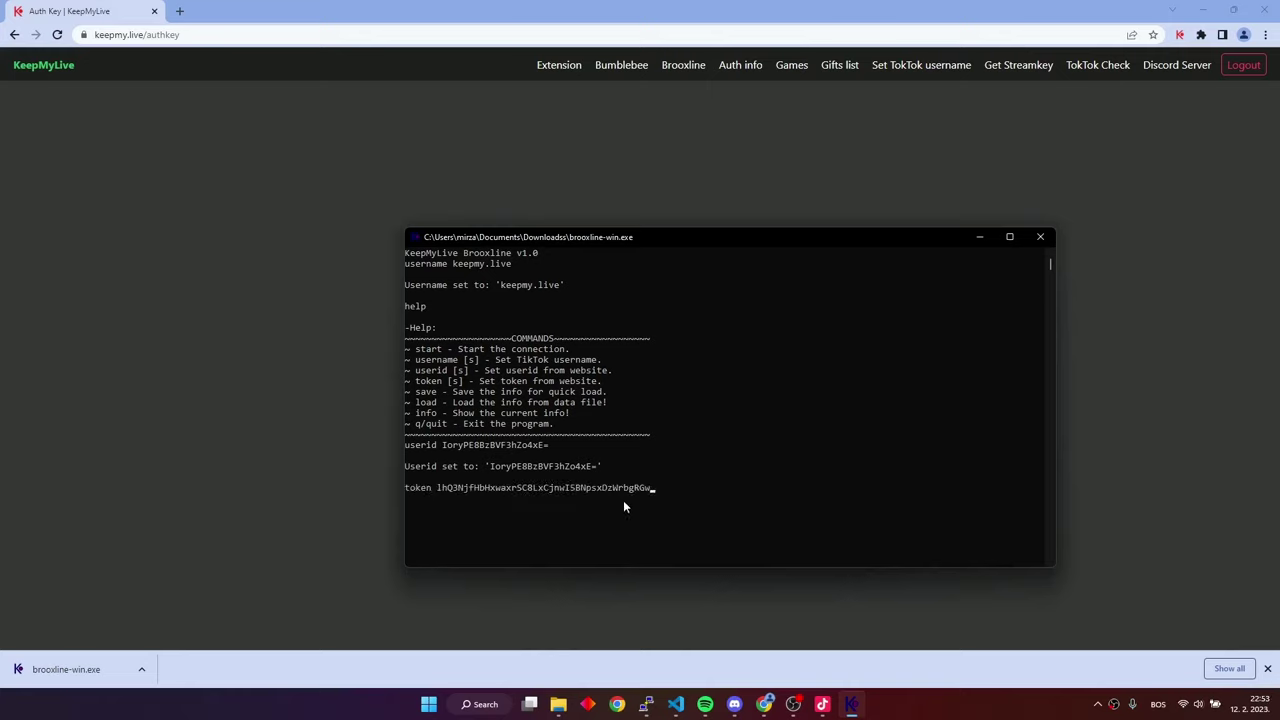
{"action": "key", "text": "Return"}
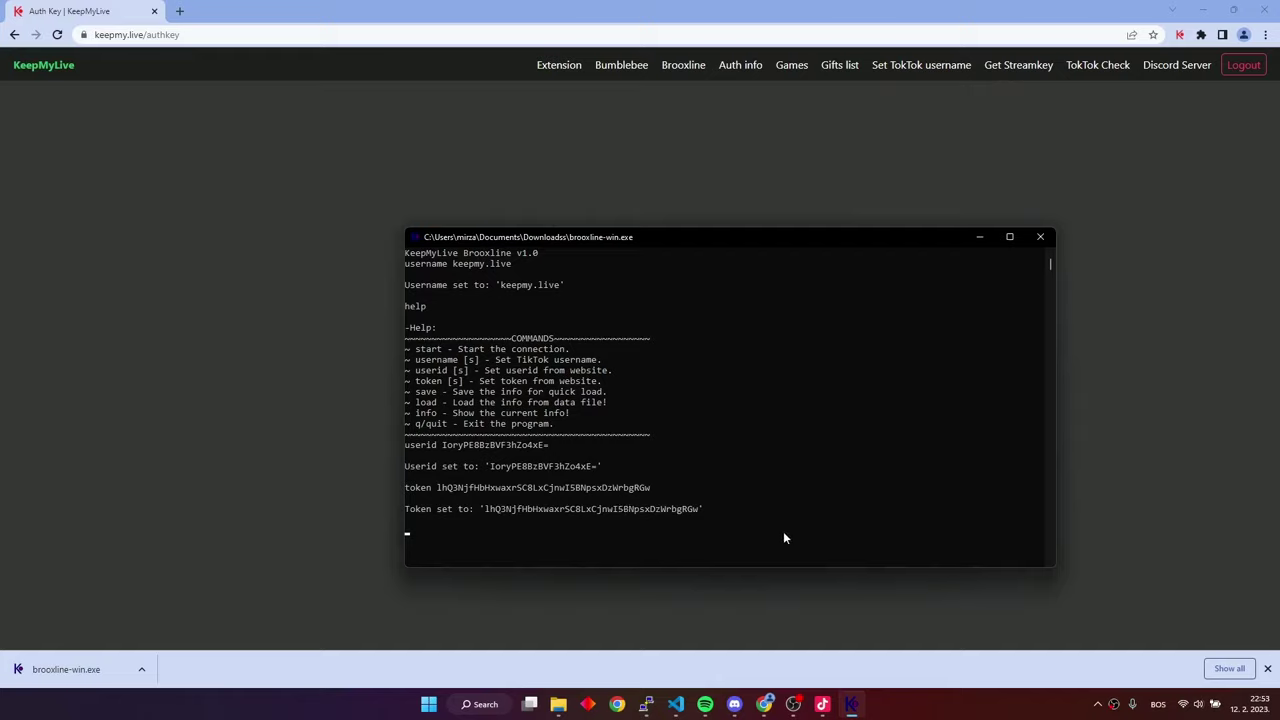
Go LIVE in TikTok LIVE Studio with Gaming as the topic, then return to Chrome
{"action": "left_click", "coordinate": [821, 704]}
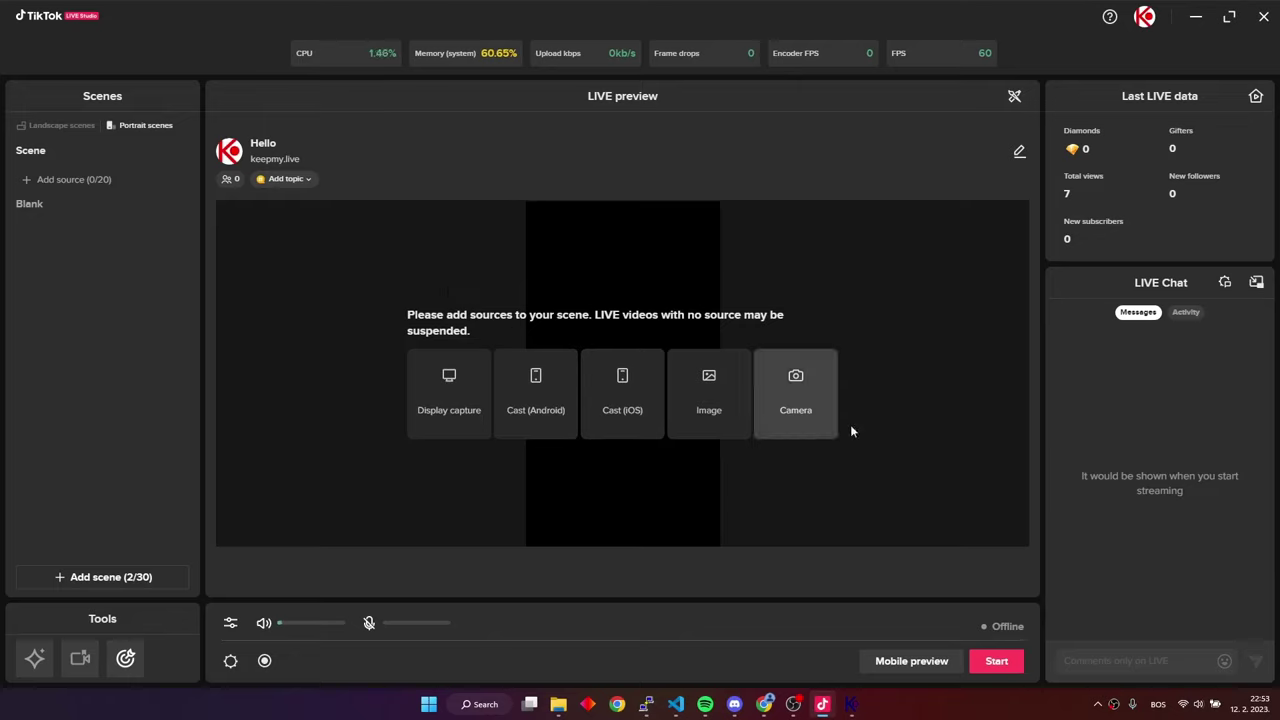
{"action": "left_click", "coordinate": [992, 663]}
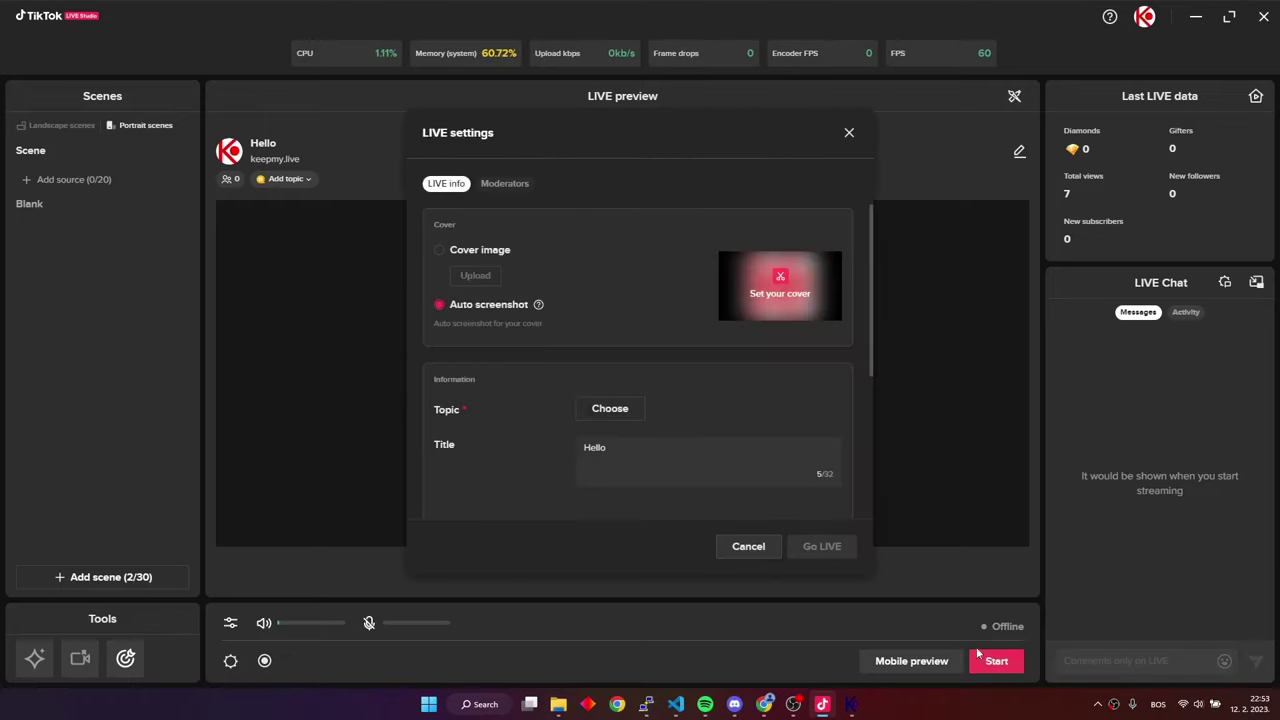
{"action": "left_click", "coordinate": [610, 409]}
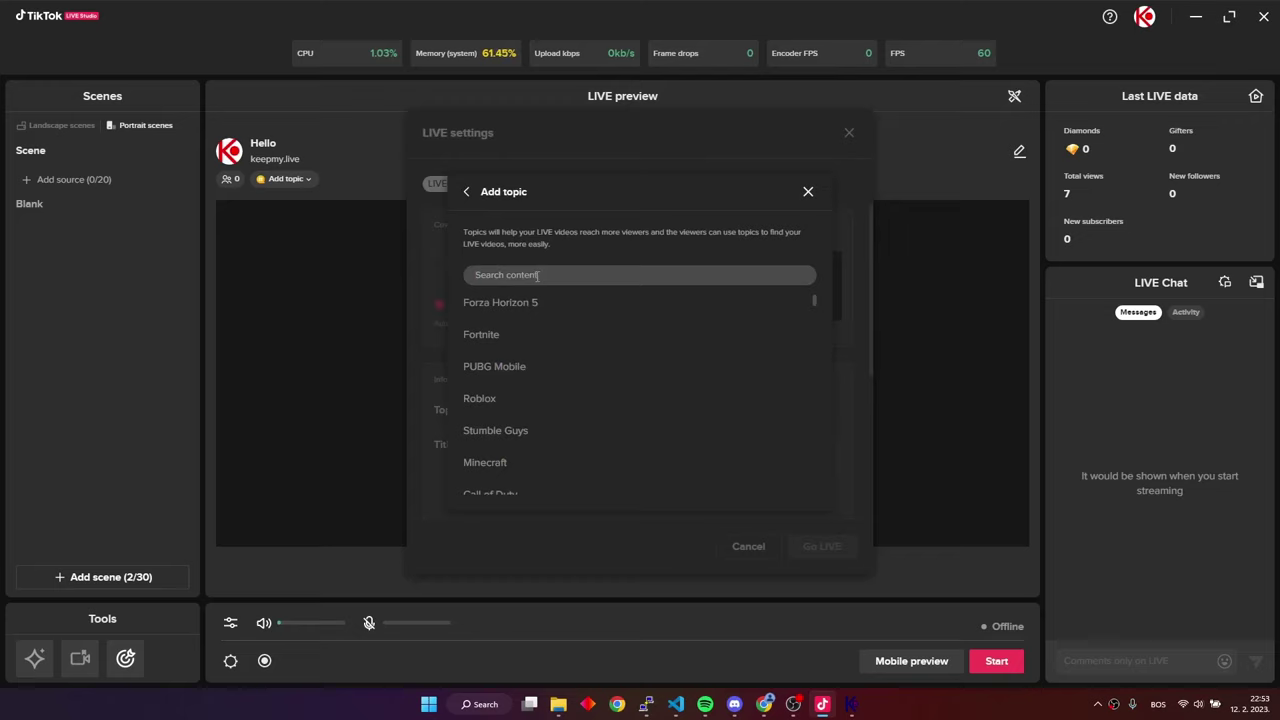
{"action": "left_click", "coordinate": [538, 275]}
{"action": "type", "text": "other"}
{"action": "left_click", "coordinate": [523, 290]}
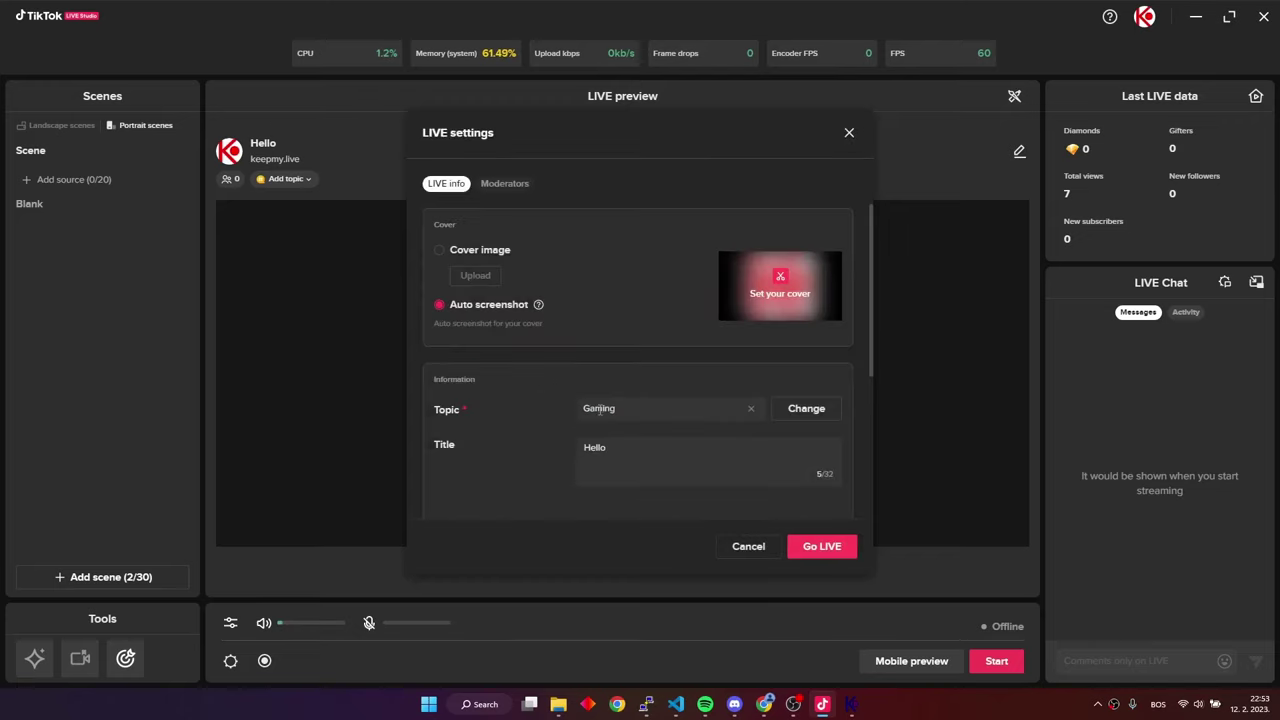
{"action": "left_click", "coordinate": [823, 554]}
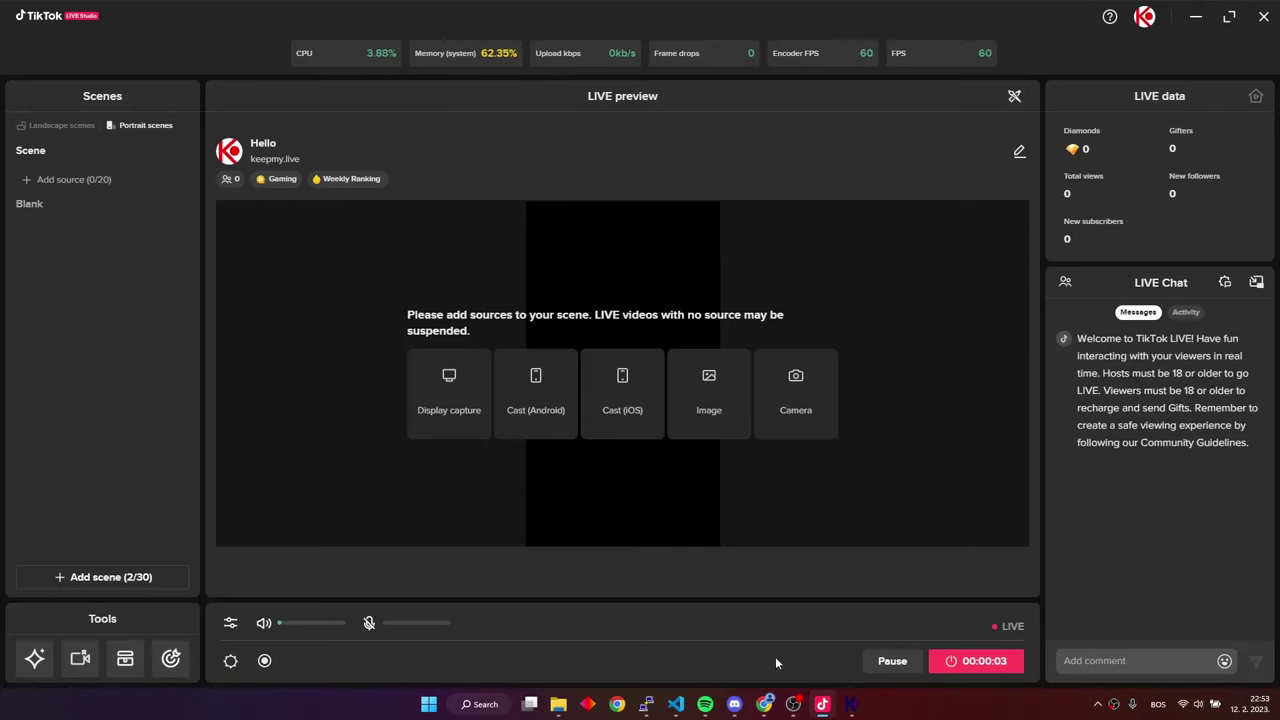
{"action": "left_click", "coordinate": [764, 704]}
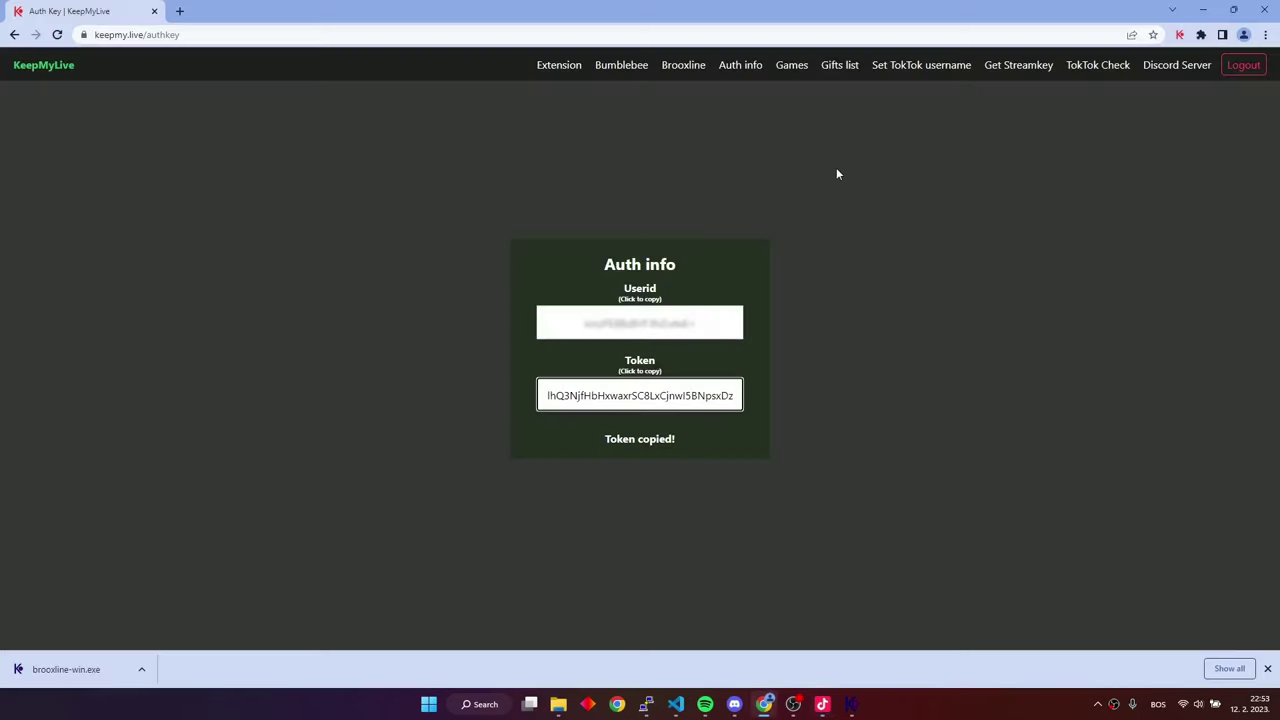
Generate and copy a Pop-it game URL with APP connection type, then return to TikTok LIVE Studio
{"action": "left_click", "coordinate": [791, 67]}
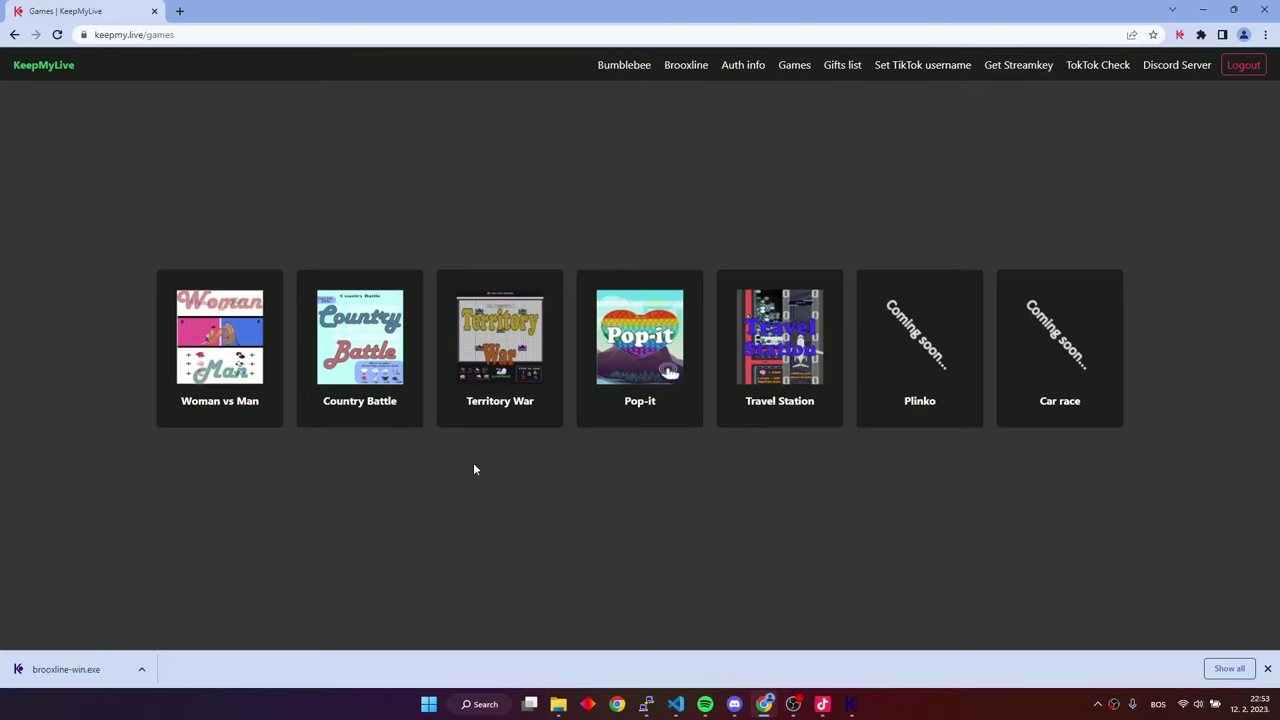
{"action": "left_click", "coordinate": [662, 340]}
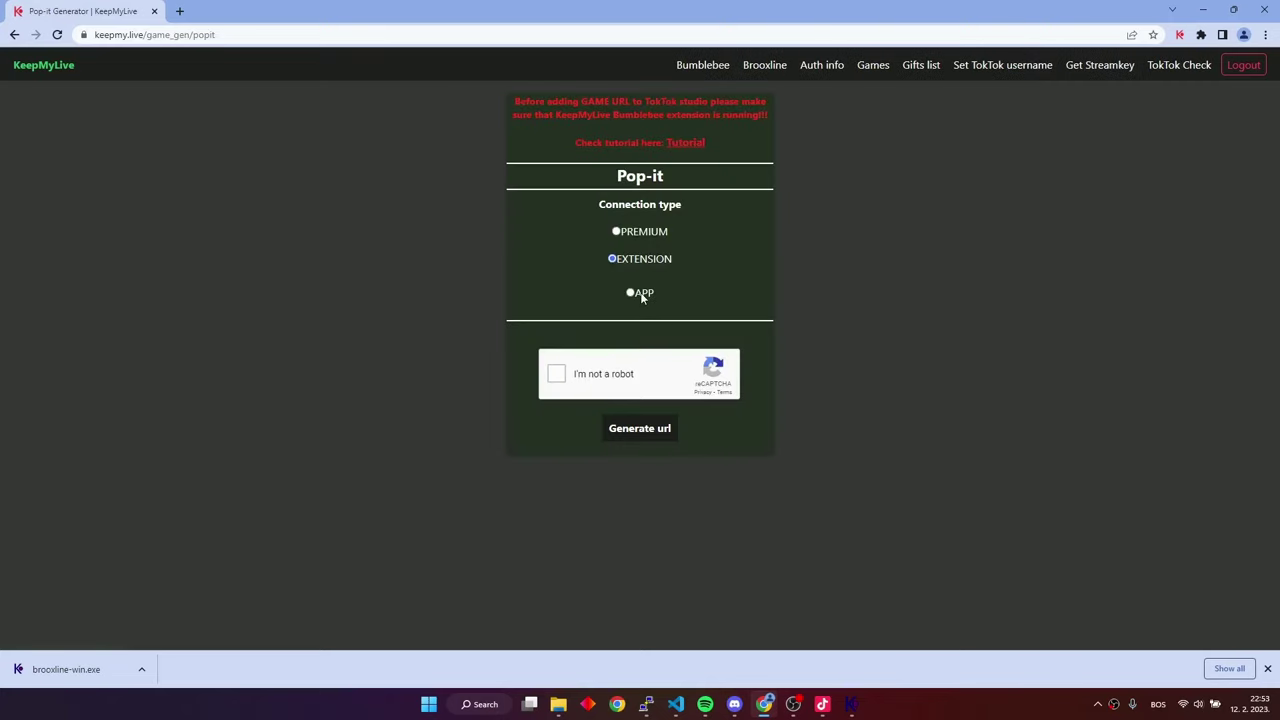
{"action": "left_click", "coordinate": [633, 294]}
{"action": "left_click", "coordinate": [559, 375]}
{"action": "left_click", "coordinate": [630, 429]}
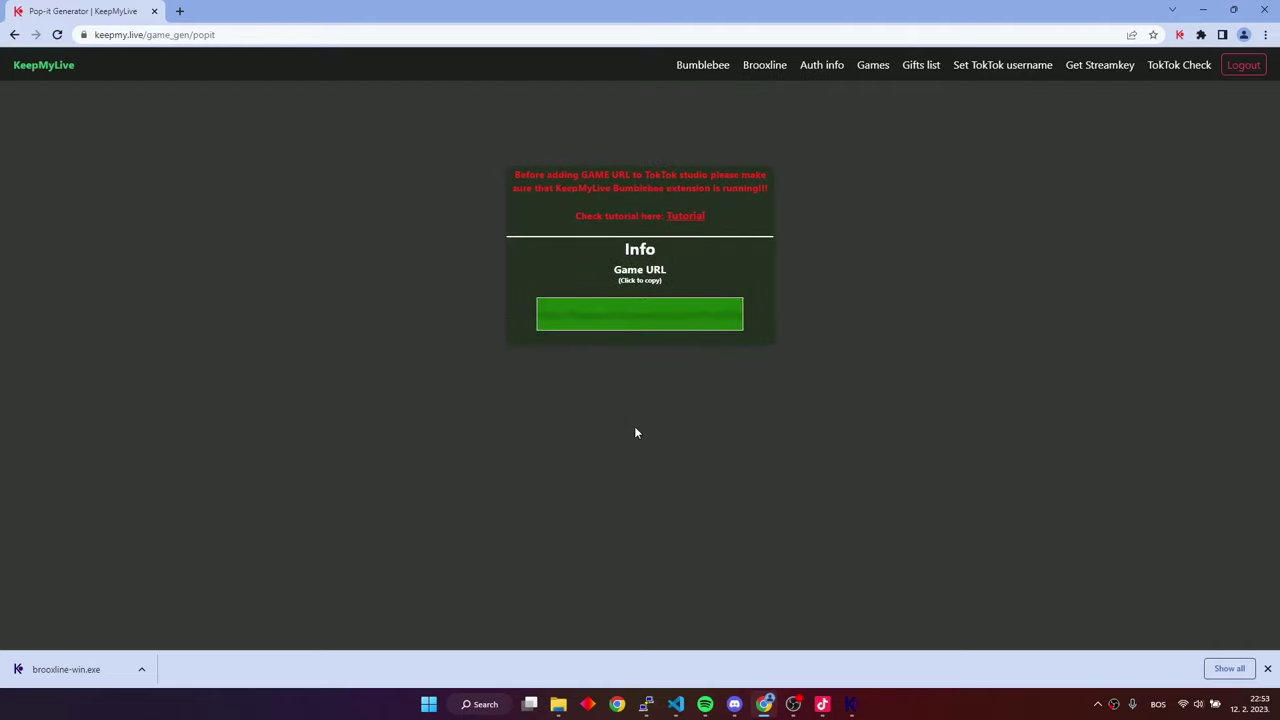
{"action": "left_click", "coordinate": [612, 315]}
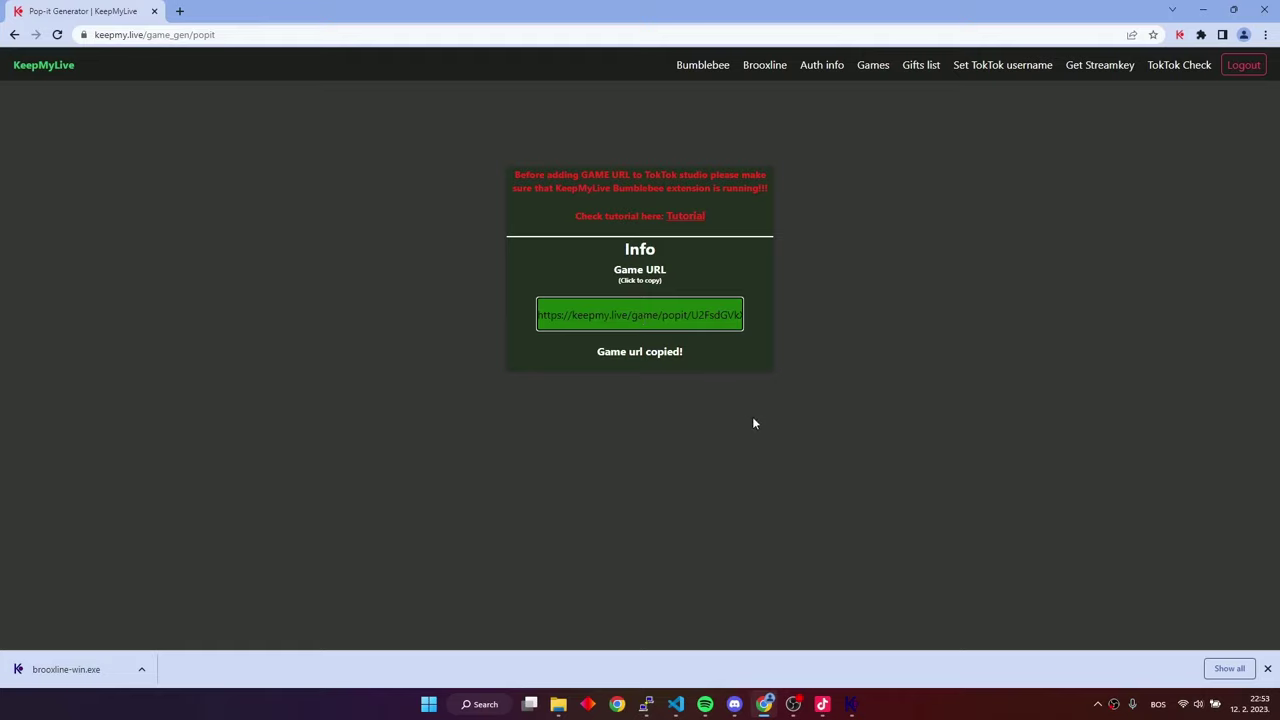
{"action": "left_click", "coordinate": [822, 704]}
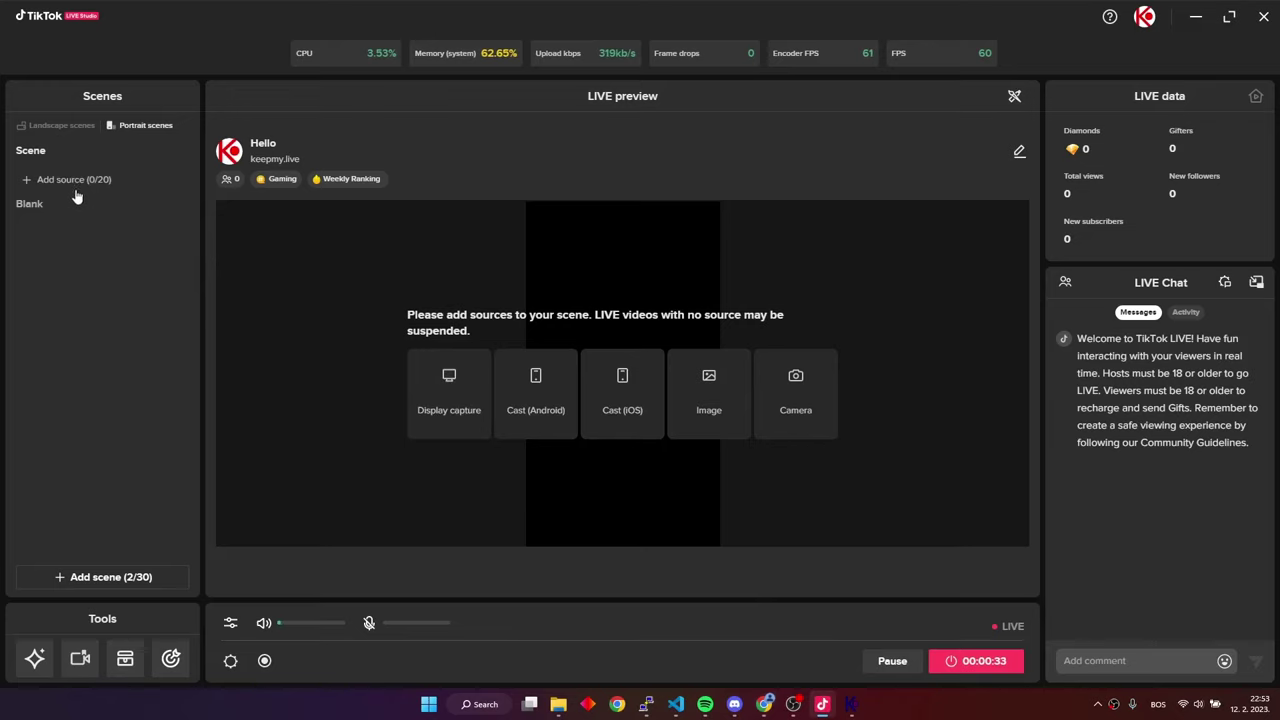
Add a Link source with the pasted Pop-it URL at custom resolution 1700×2400
{"action": "left_click", "coordinate": [42, 185]}
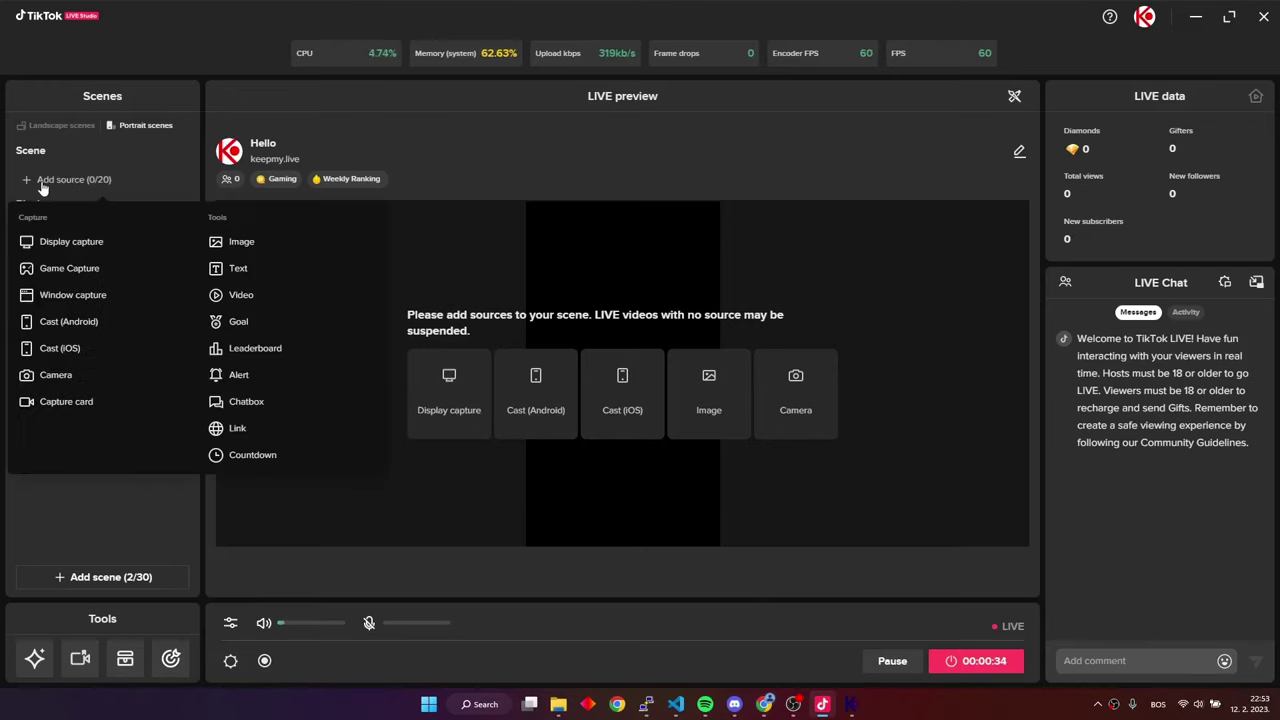
{"action": "left_click", "coordinate": [244, 433]}
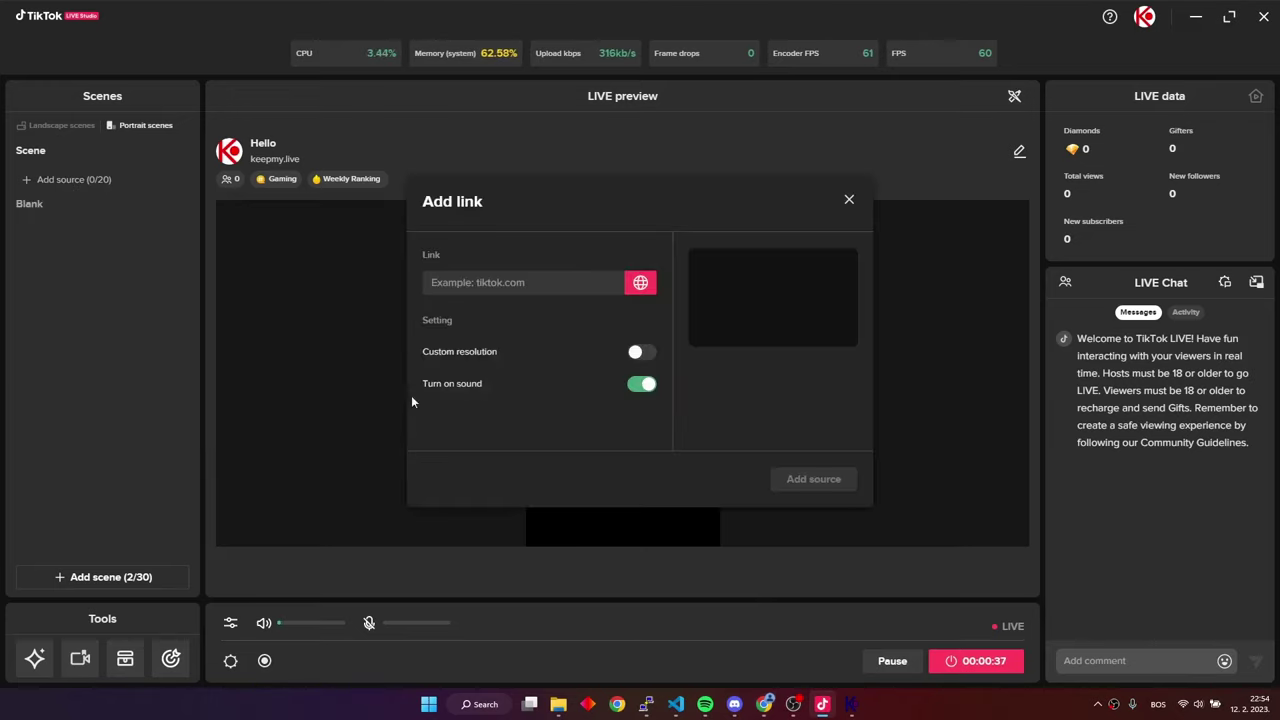
{"action": "left_click", "coordinate": [487, 285]}
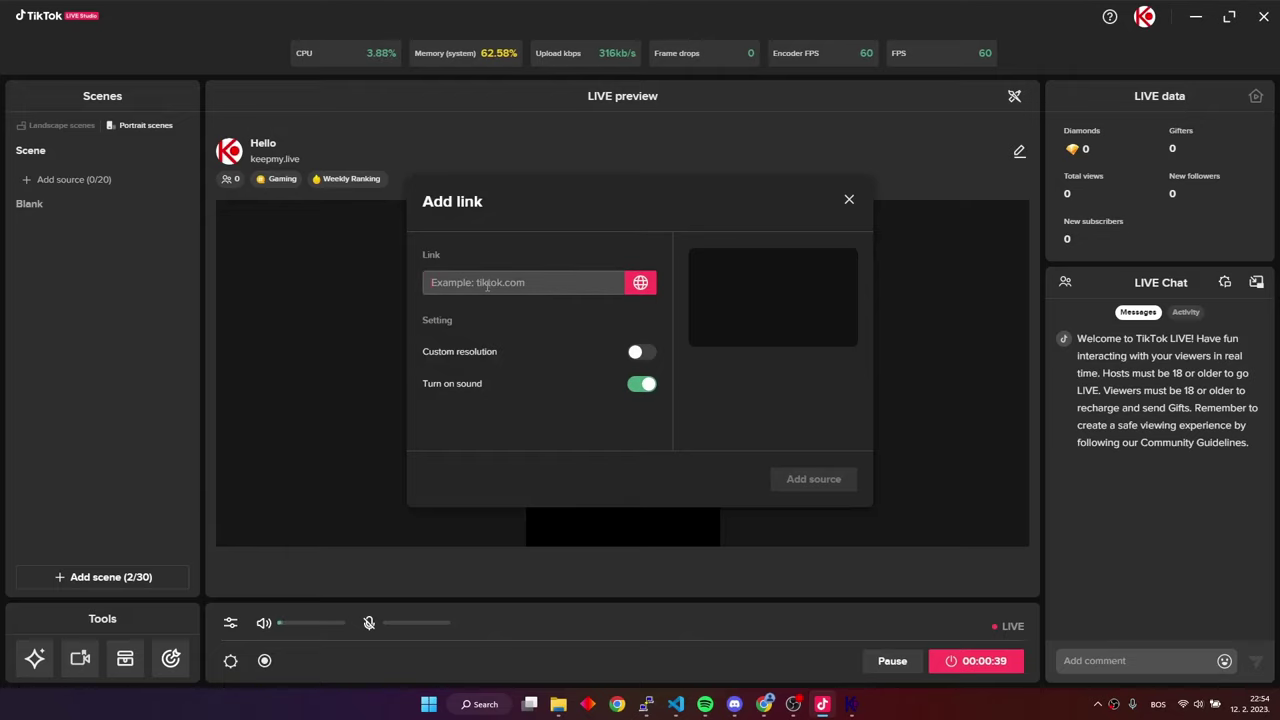
{"action": "key", "text": "ctrl+v"}
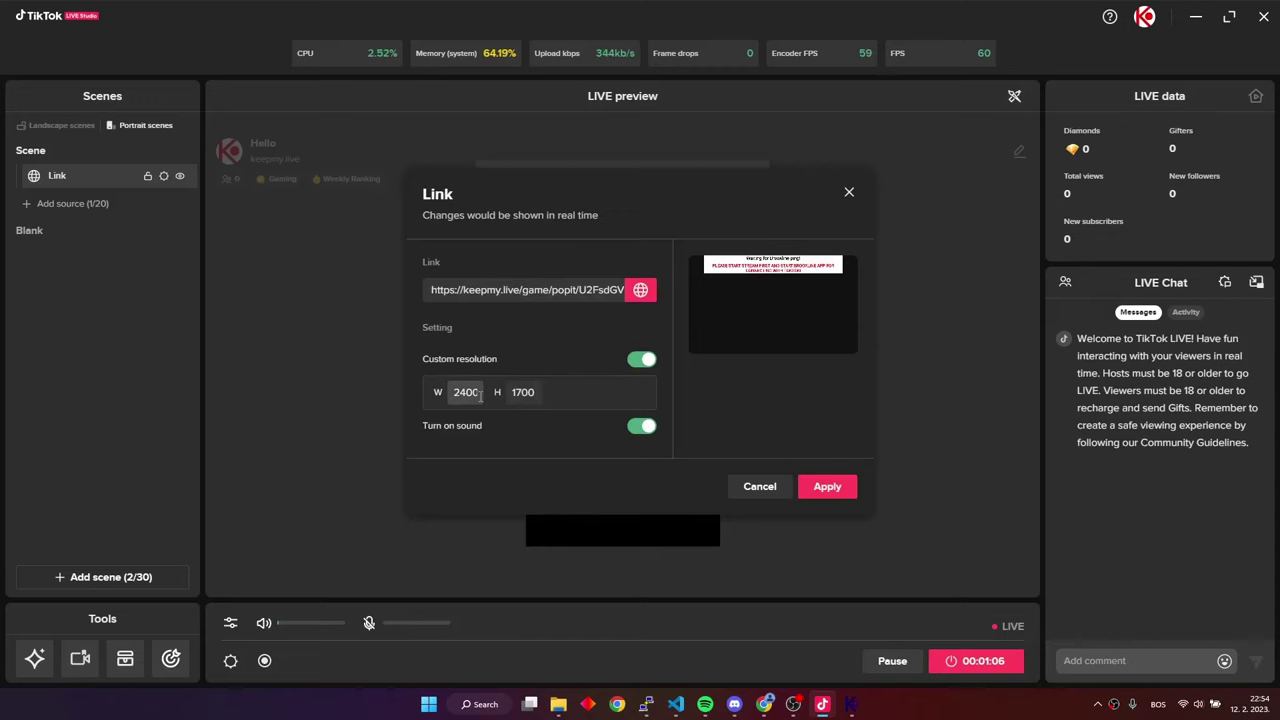
{"action": "double_click", "coordinate": [466, 392]}
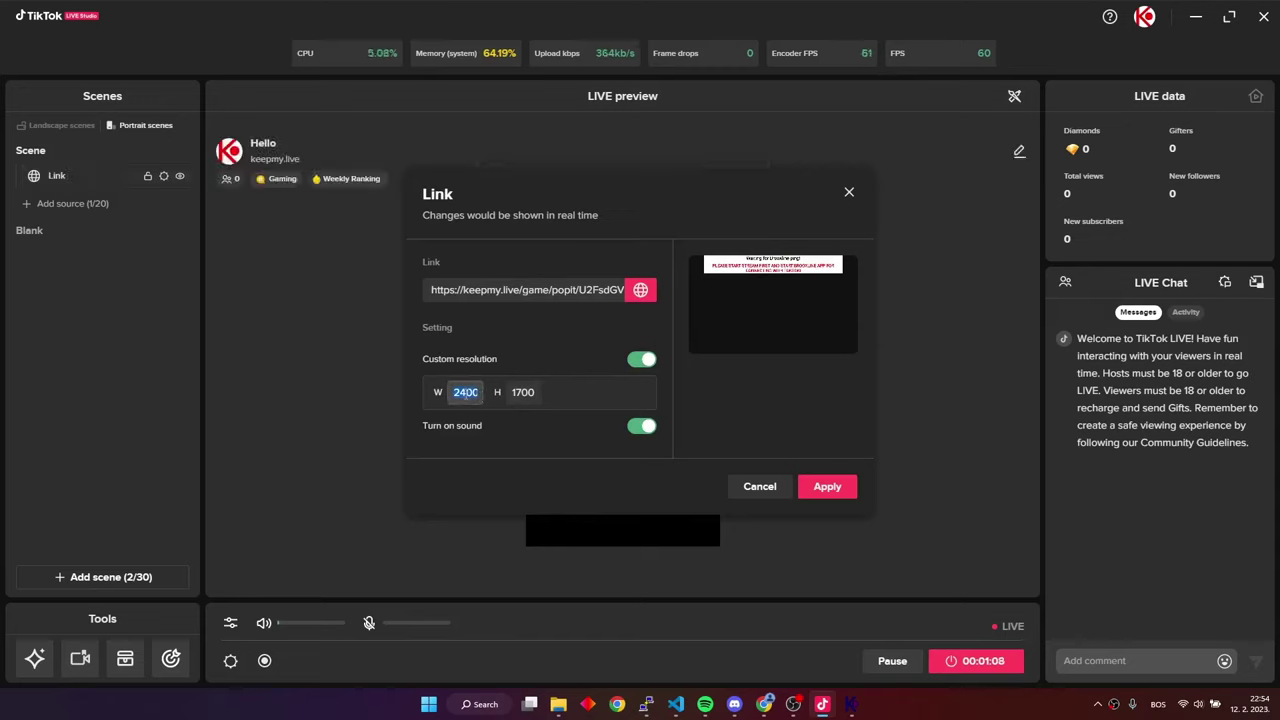
{"action": "type", "text": "1700"}
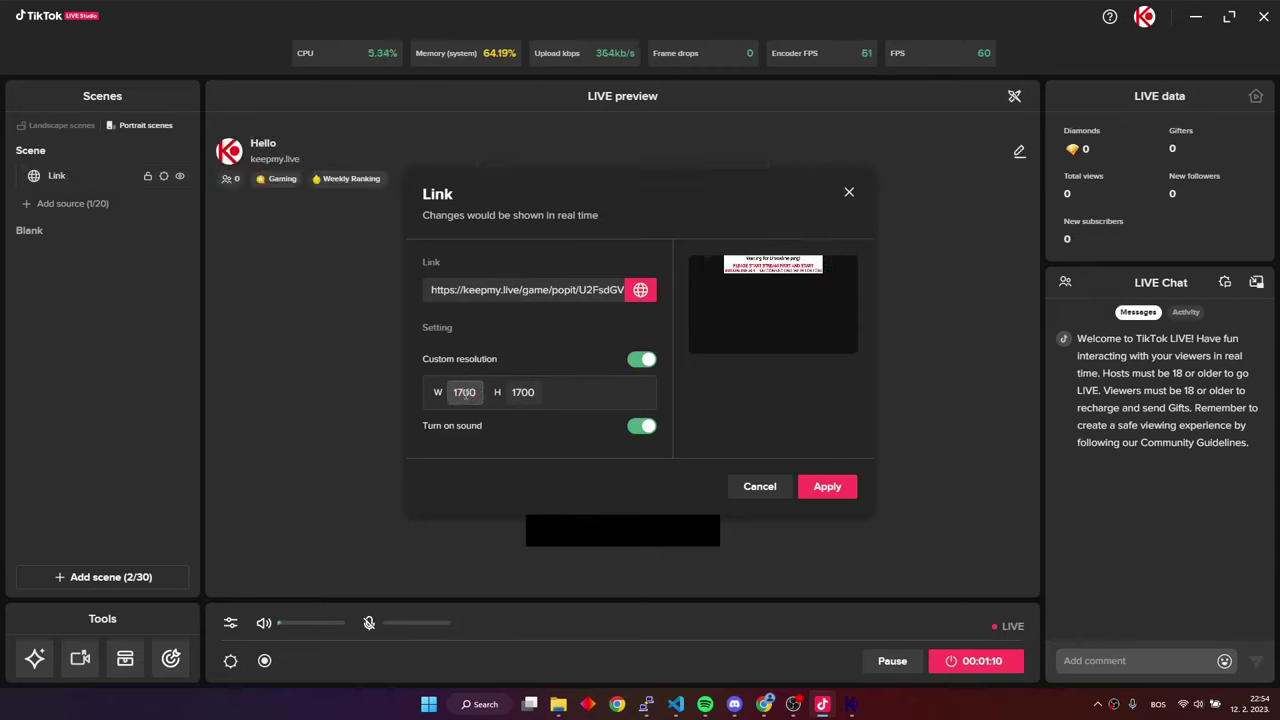
{"action": "double_click", "coordinate": [524, 396]}
{"action": "type", "text": "2400"}
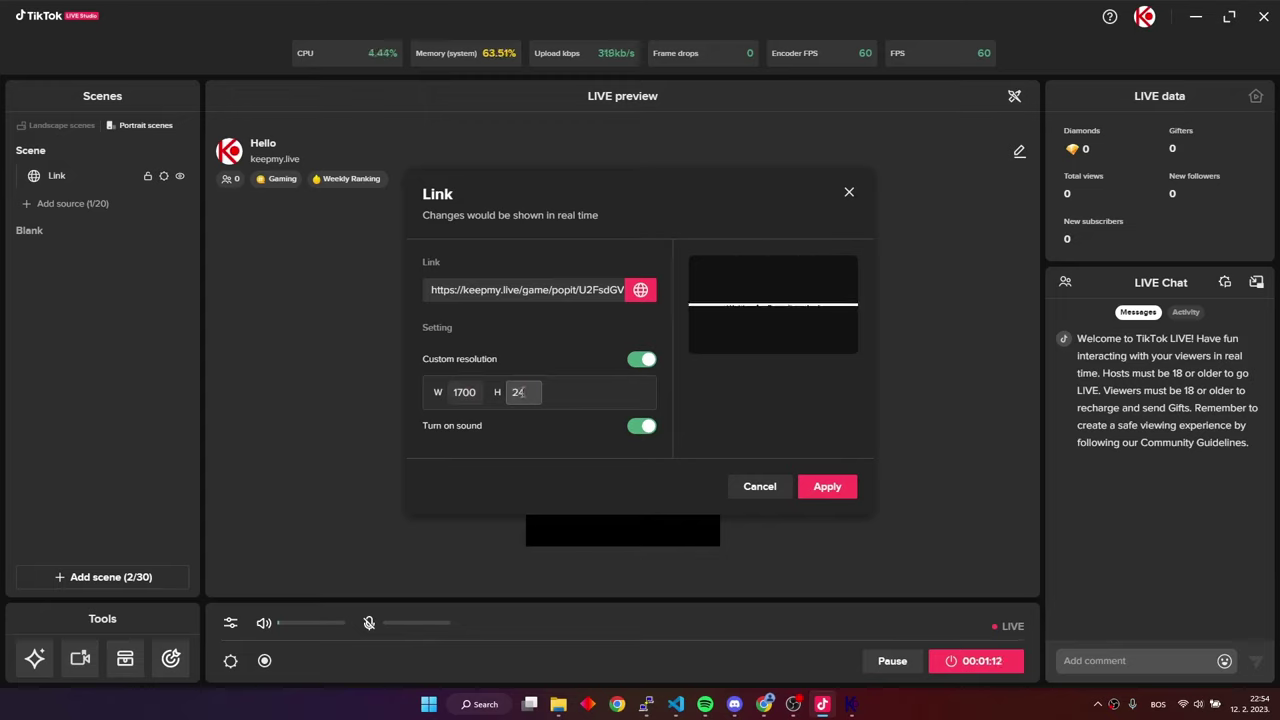
{"action": "left_click", "coordinate": [577, 397]}
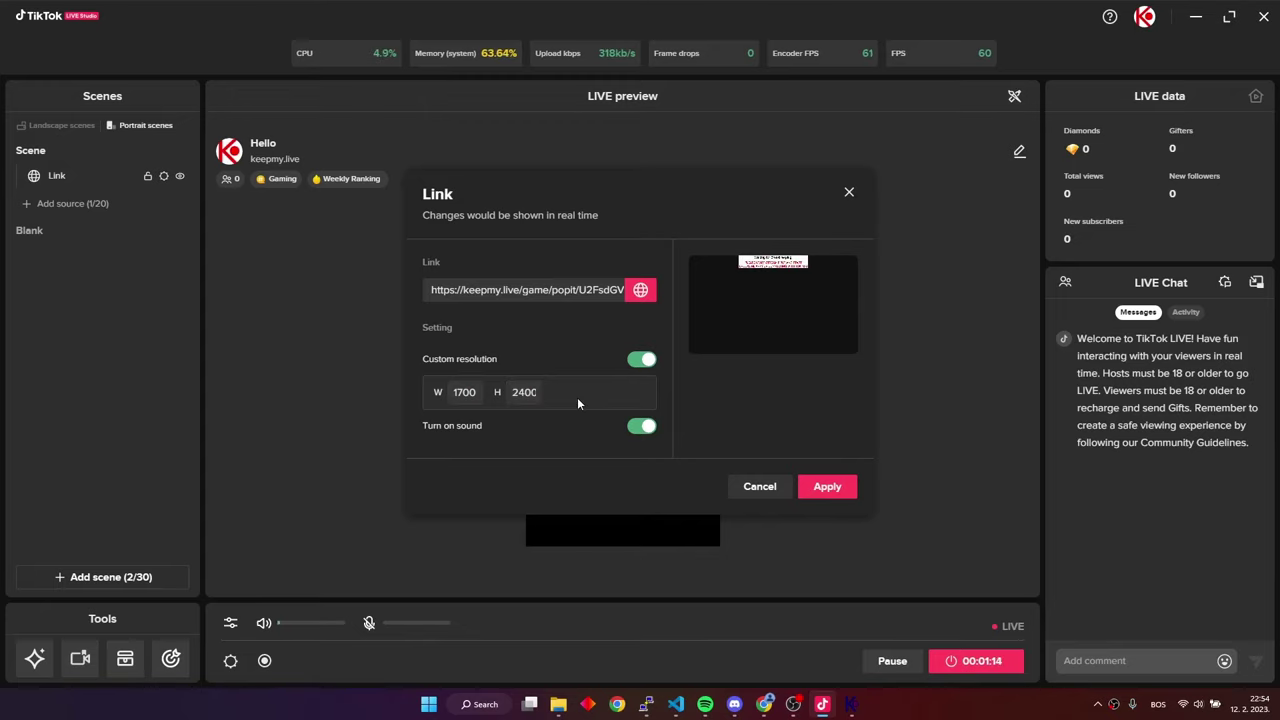
{"action": "left_click", "coordinate": [834, 488]}
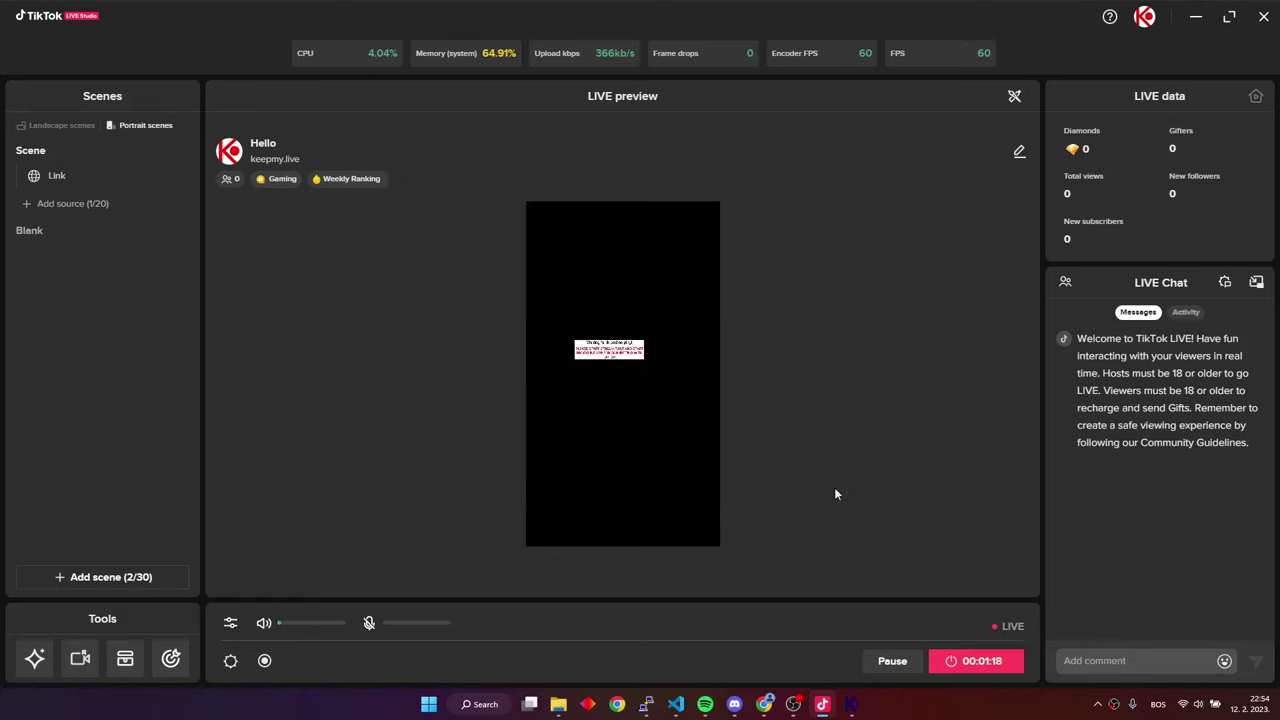
Stretch the Pop-it link source to fill the screen, then bring the Brooxline console back
{"action": "left_click", "coordinate": [612, 366]}
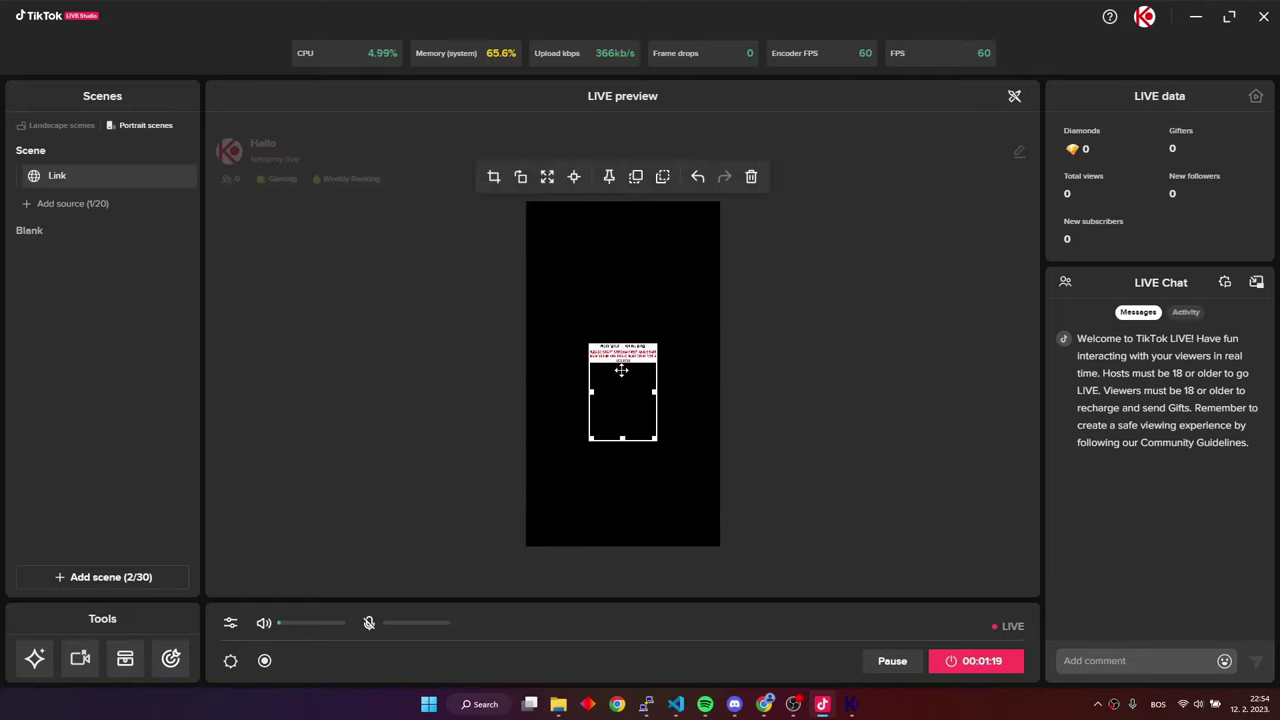
{"action": "left_click", "coordinate": [547, 178]}
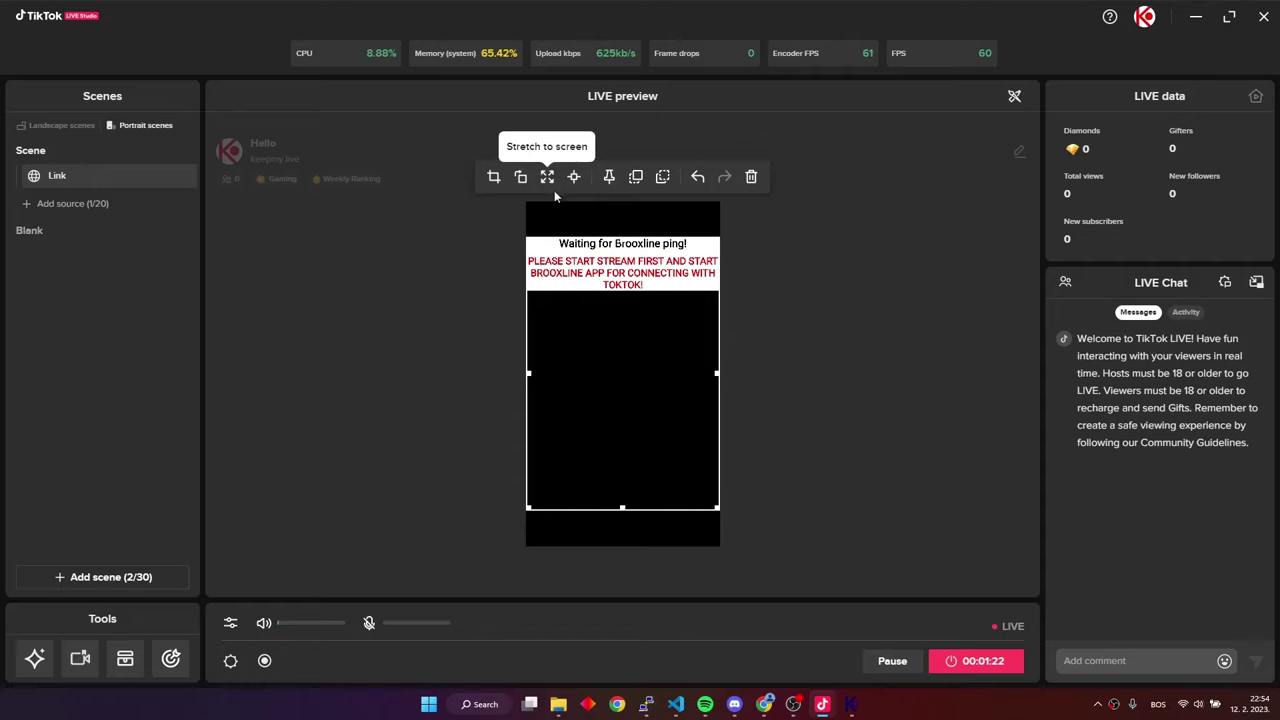
{"action": "left_click", "coordinate": [779, 345]}
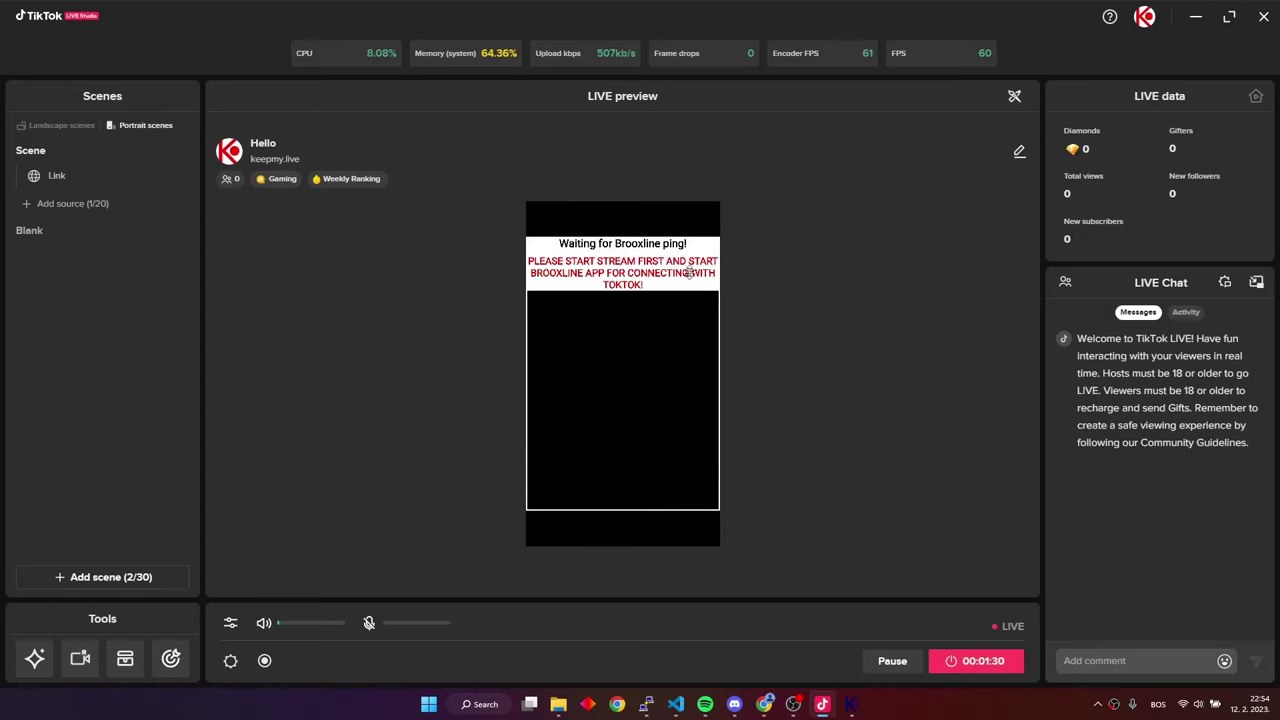
{"action": "left_click", "coordinate": [841, 694]}
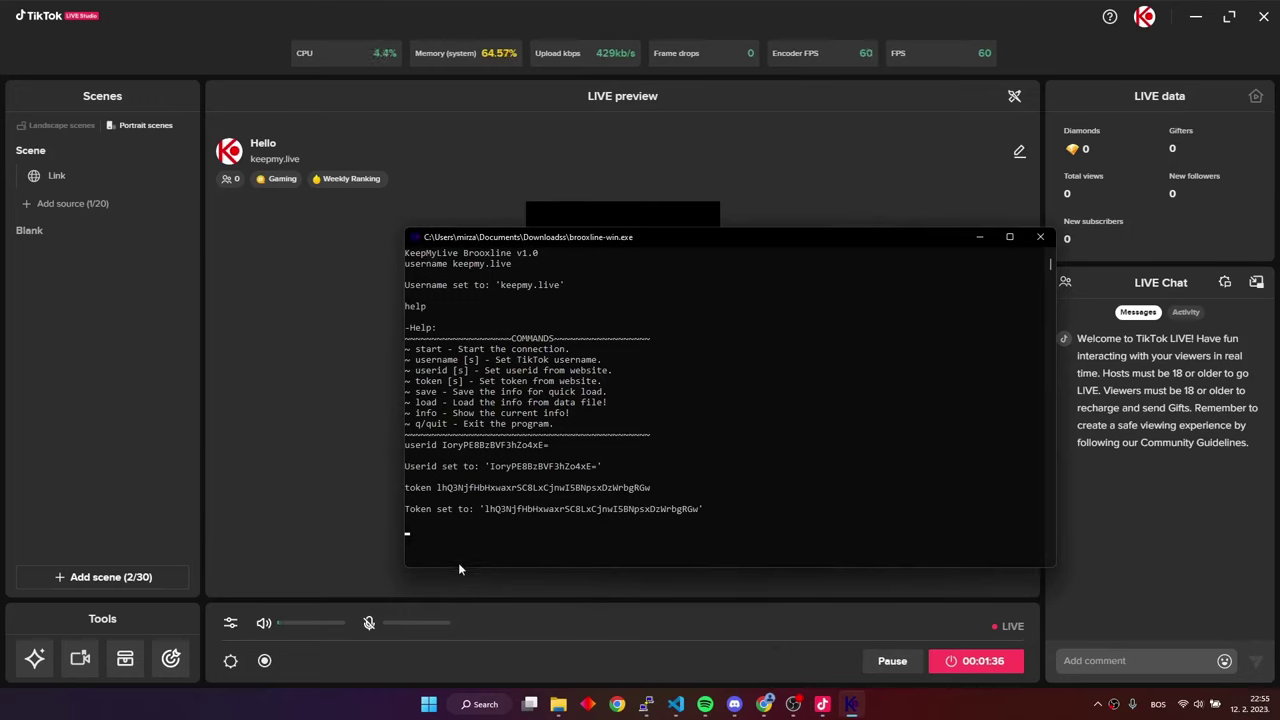
Run 'start' in the Brooxline console to connect KeepMyLive and TikTok and send the game ping
{"action": "type", "text": "start"}
{"action": "key", "text": "Return"}
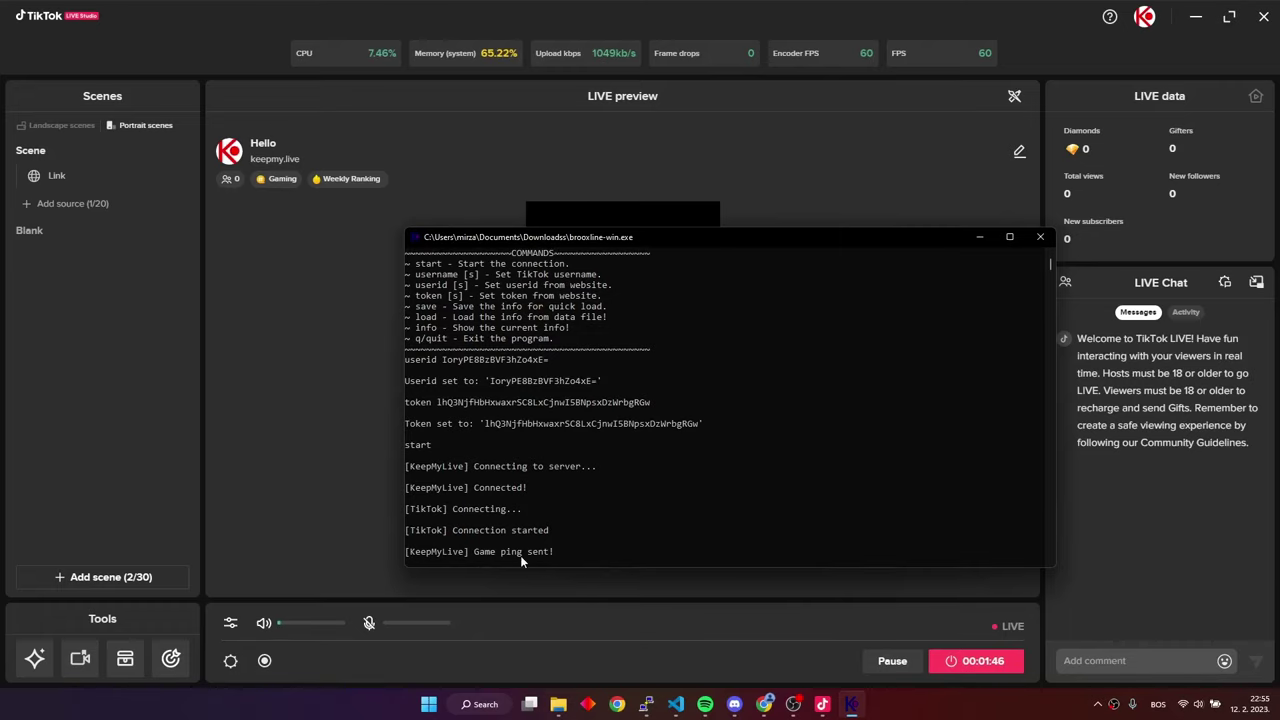
Bring TikTok LIVE Studio forward to show the Pop-it game board in the LIVE preview
{"action": "left_click", "coordinate": [488, 168]}
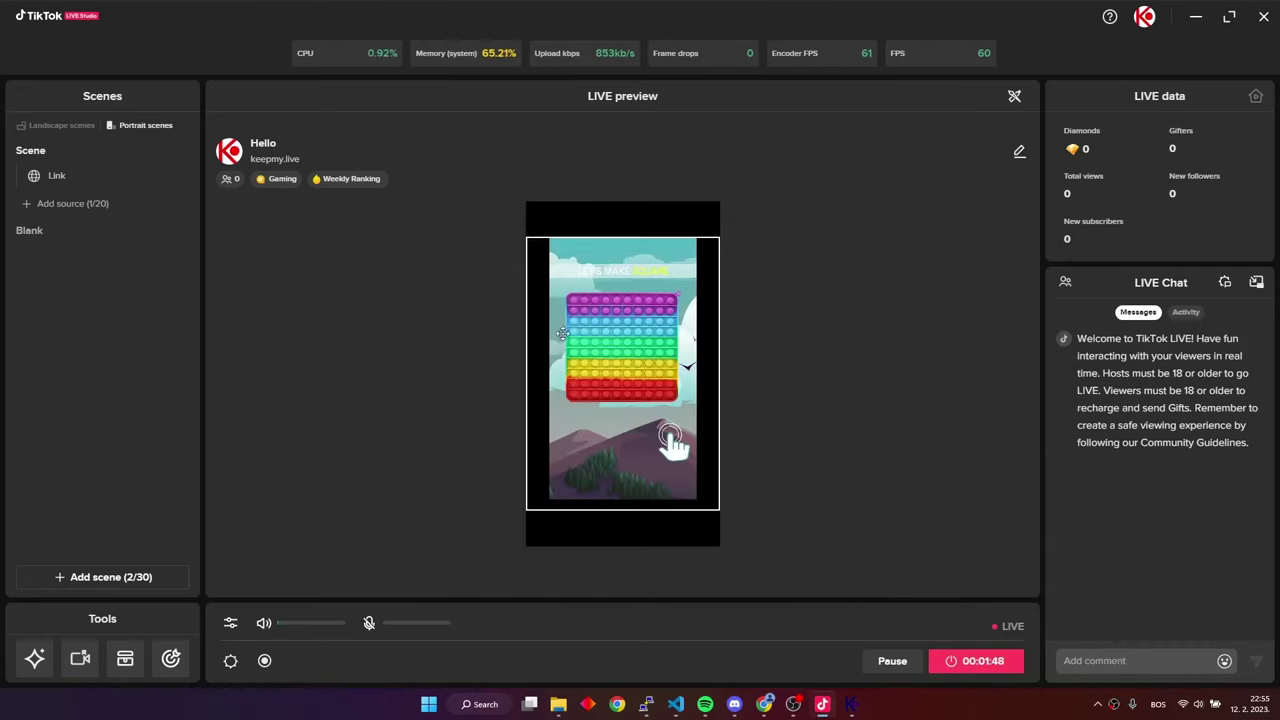